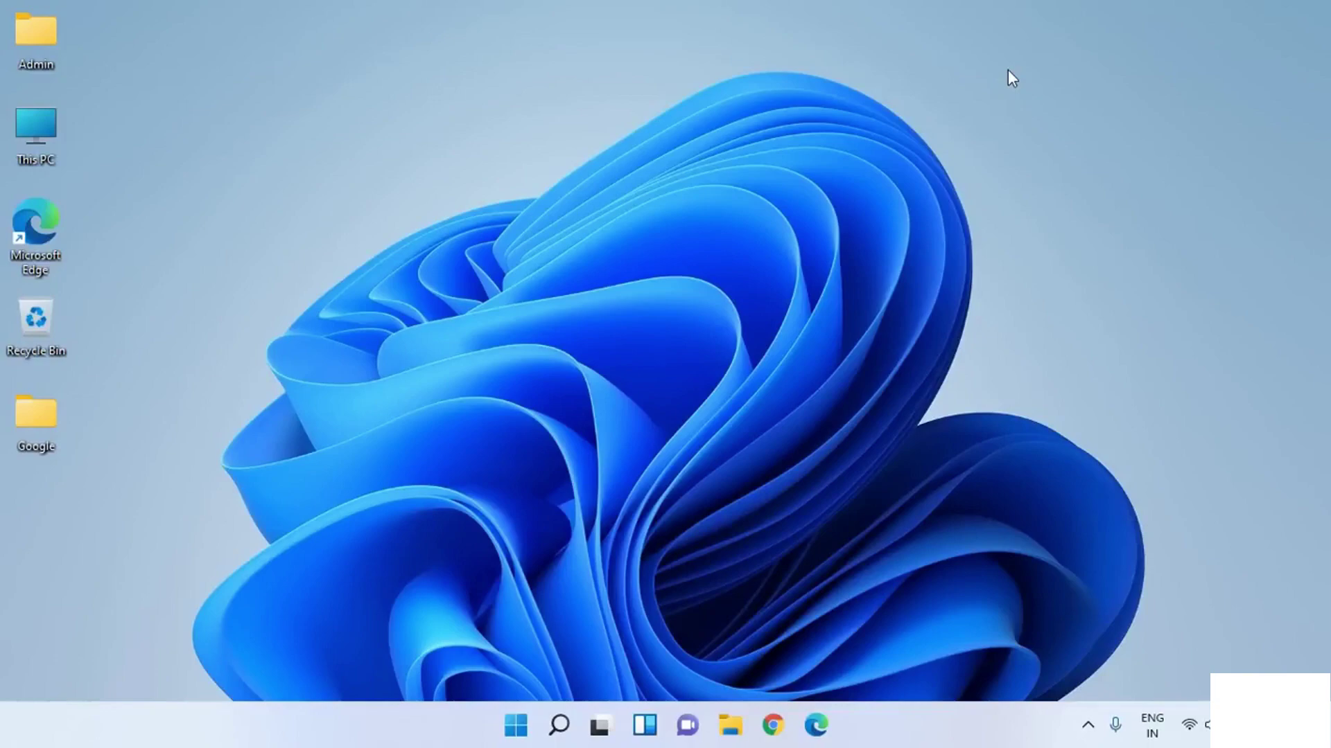
- Launch 'prefetch' from the Run box to show the Prefetch folder's 283 items
{"action": "key", "text": "super+r"}
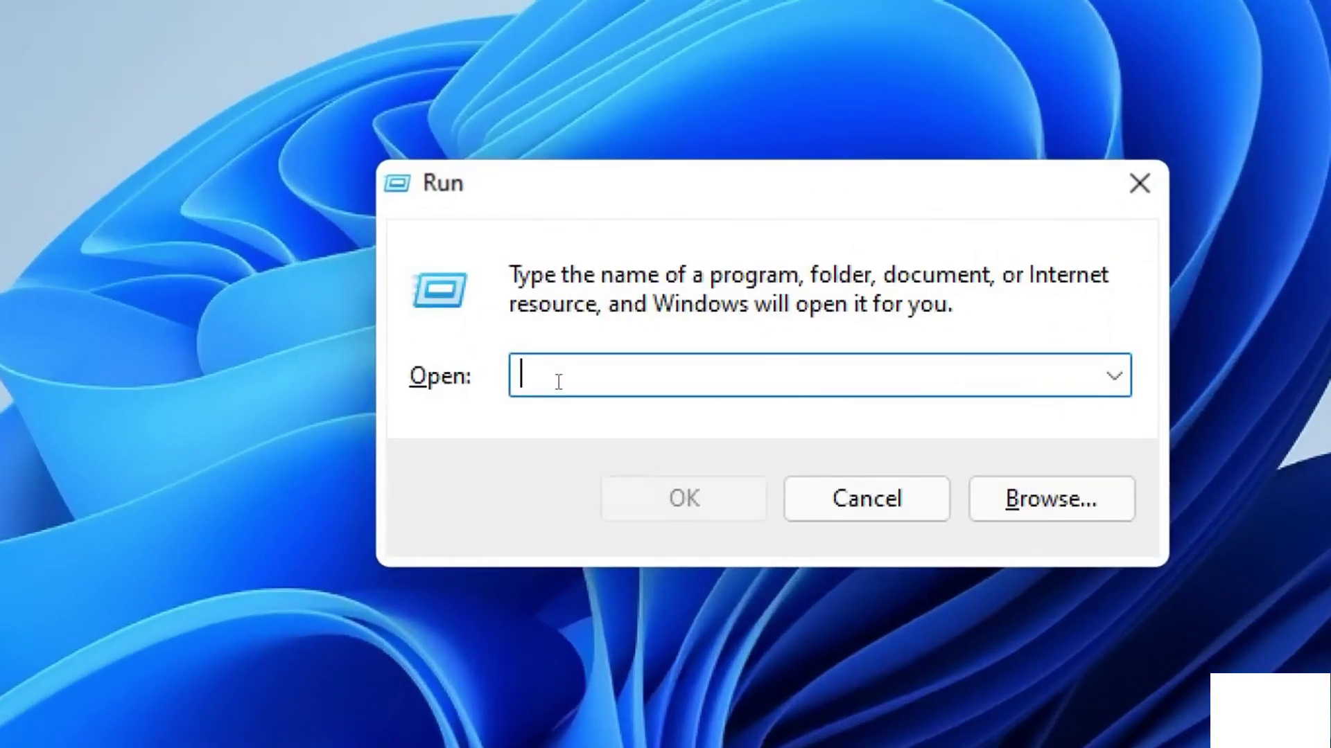
{"action": "type", "text": "prefetch"}
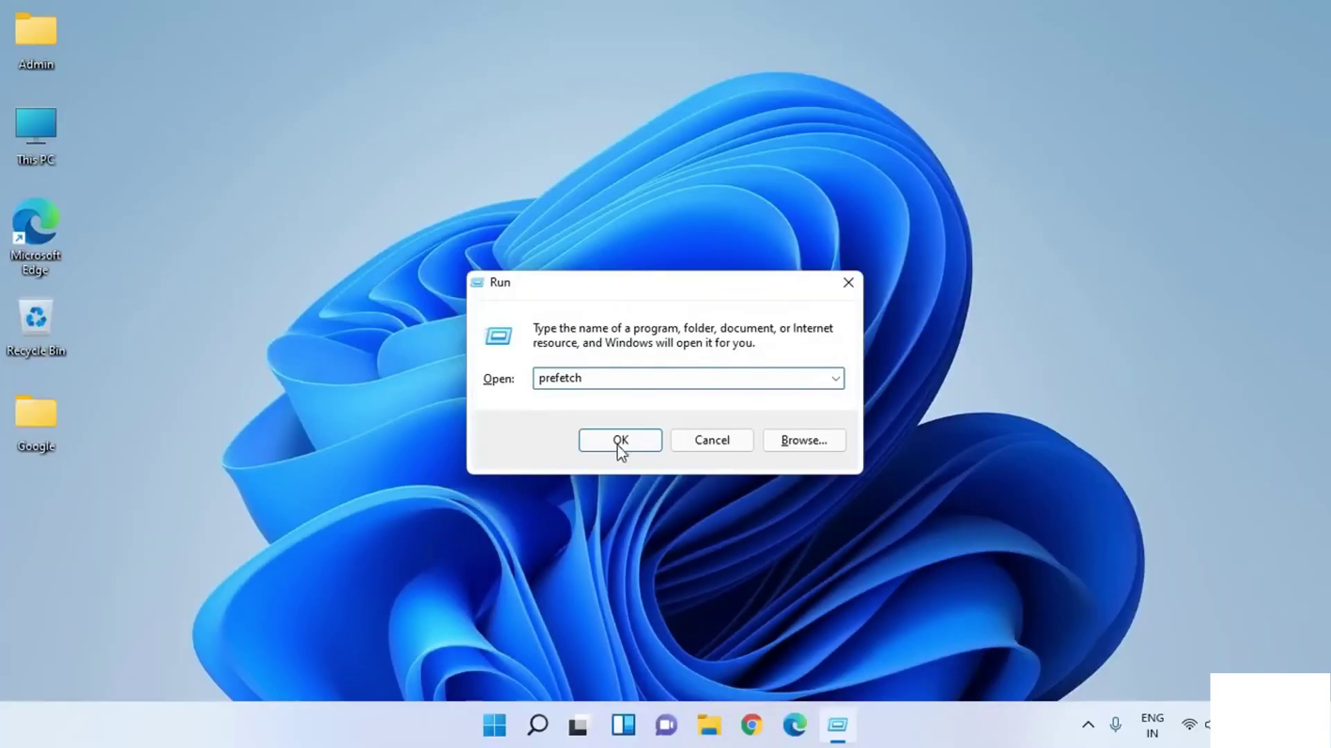
{"action": "left_click", "coordinate": [619, 441]}
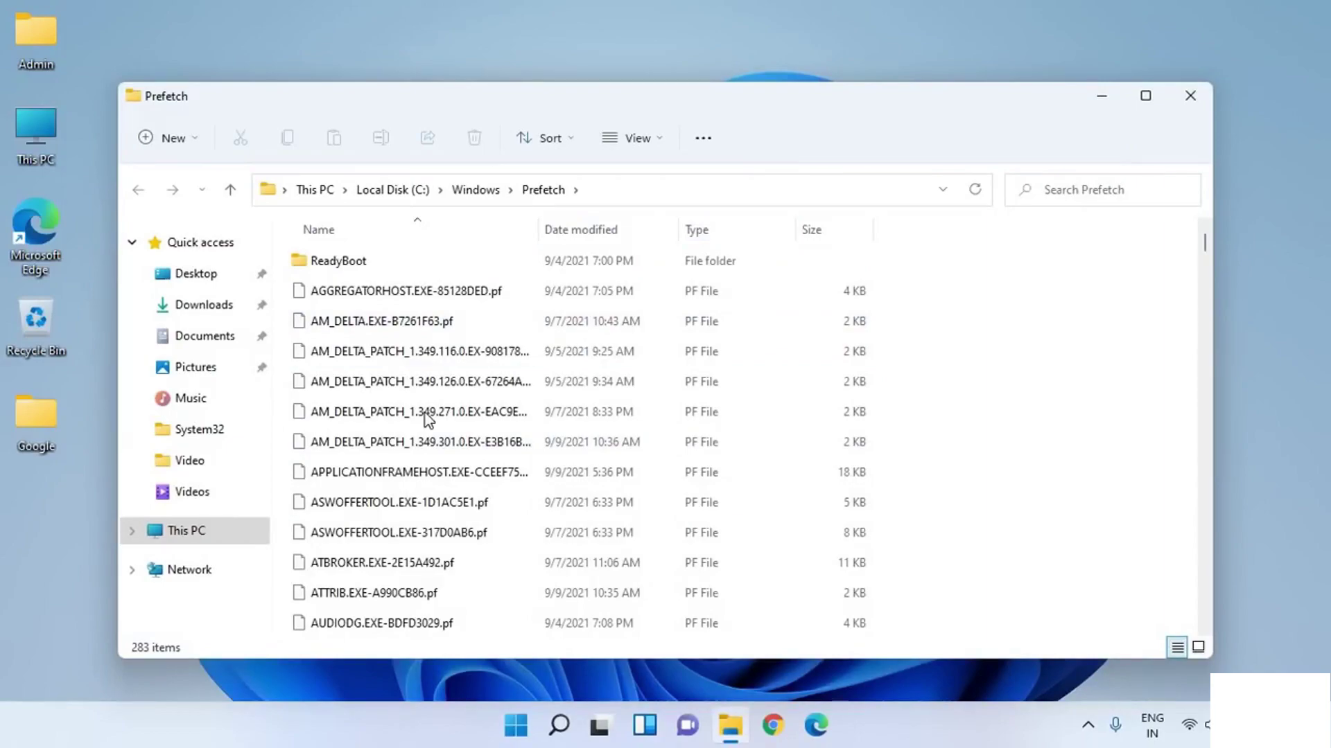
- Select all 283 Prefetch items, permanently delete them, and close the emptied folder
{"action": "left_click", "coordinate": [445, 300]}
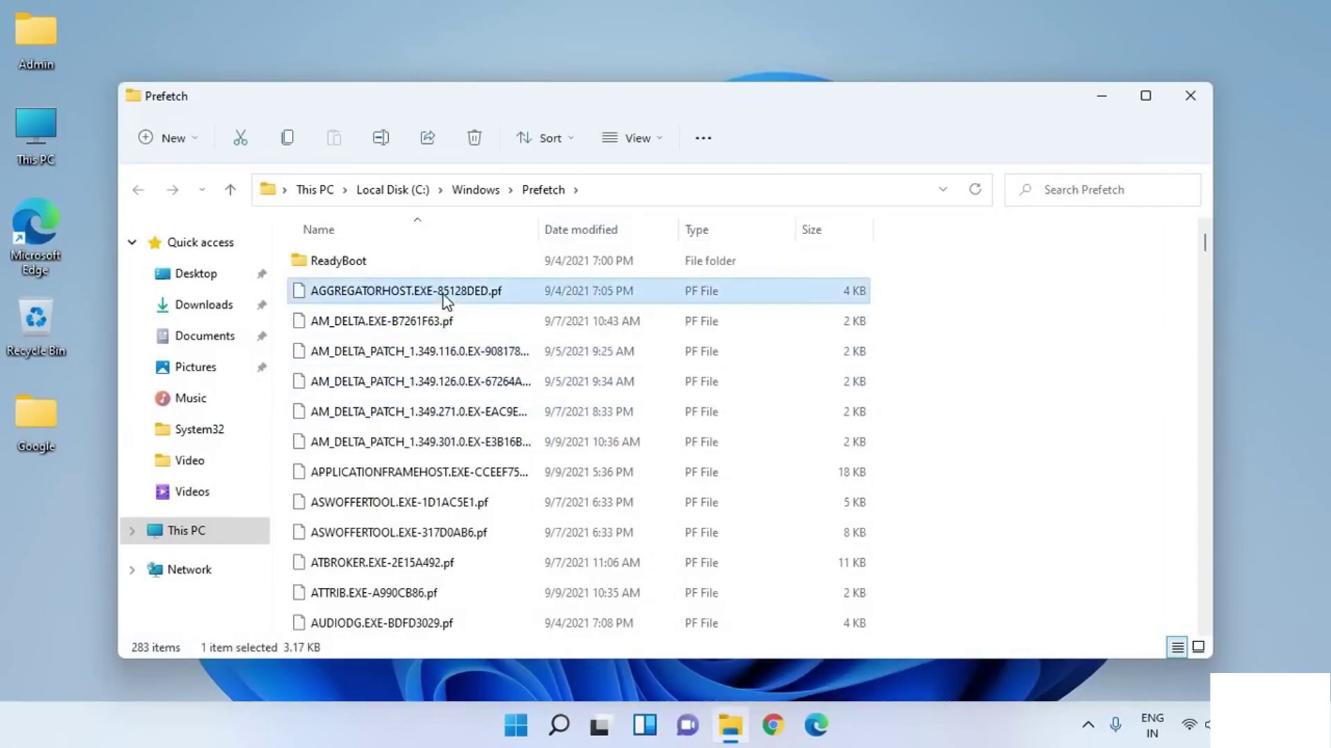
{"action": "key", "text": "ctrl+a"}
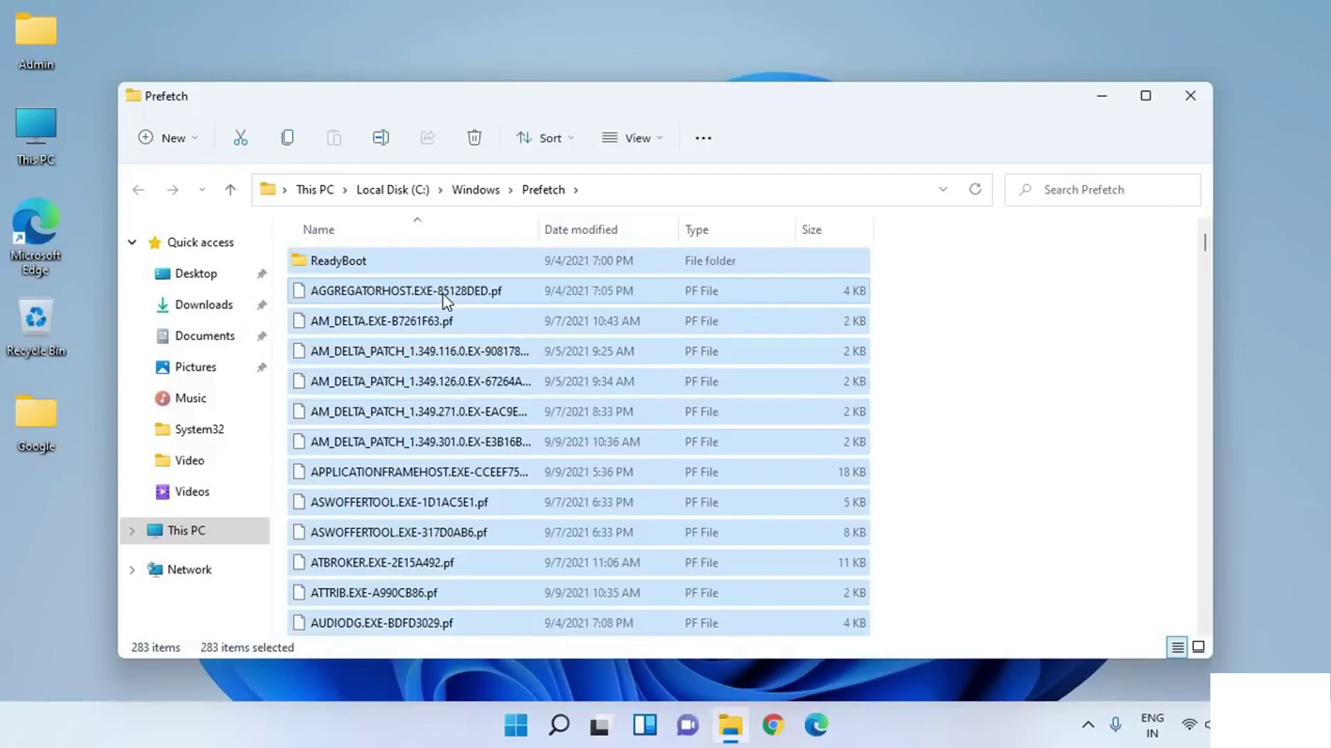
{"action": "key", "text": "shift+Delete"}
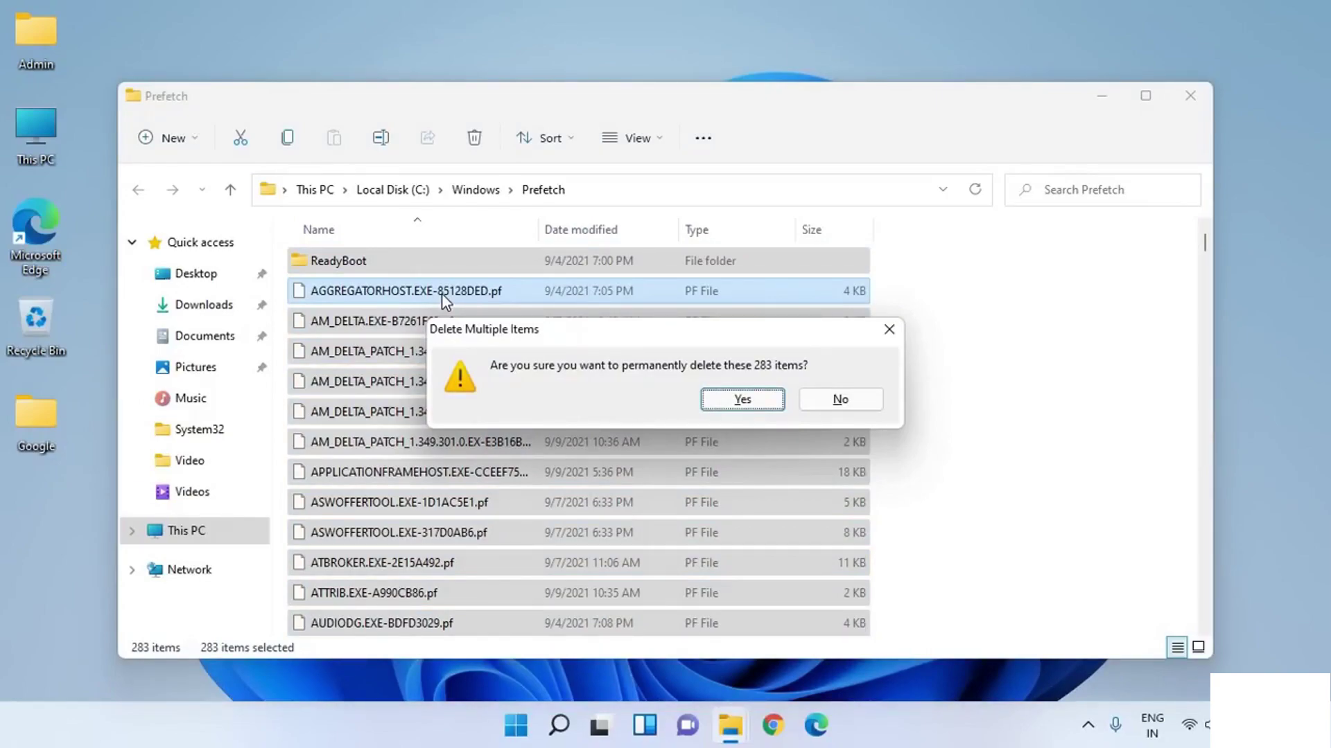
{"action": "left_click", "coordinate": [748, 409]}
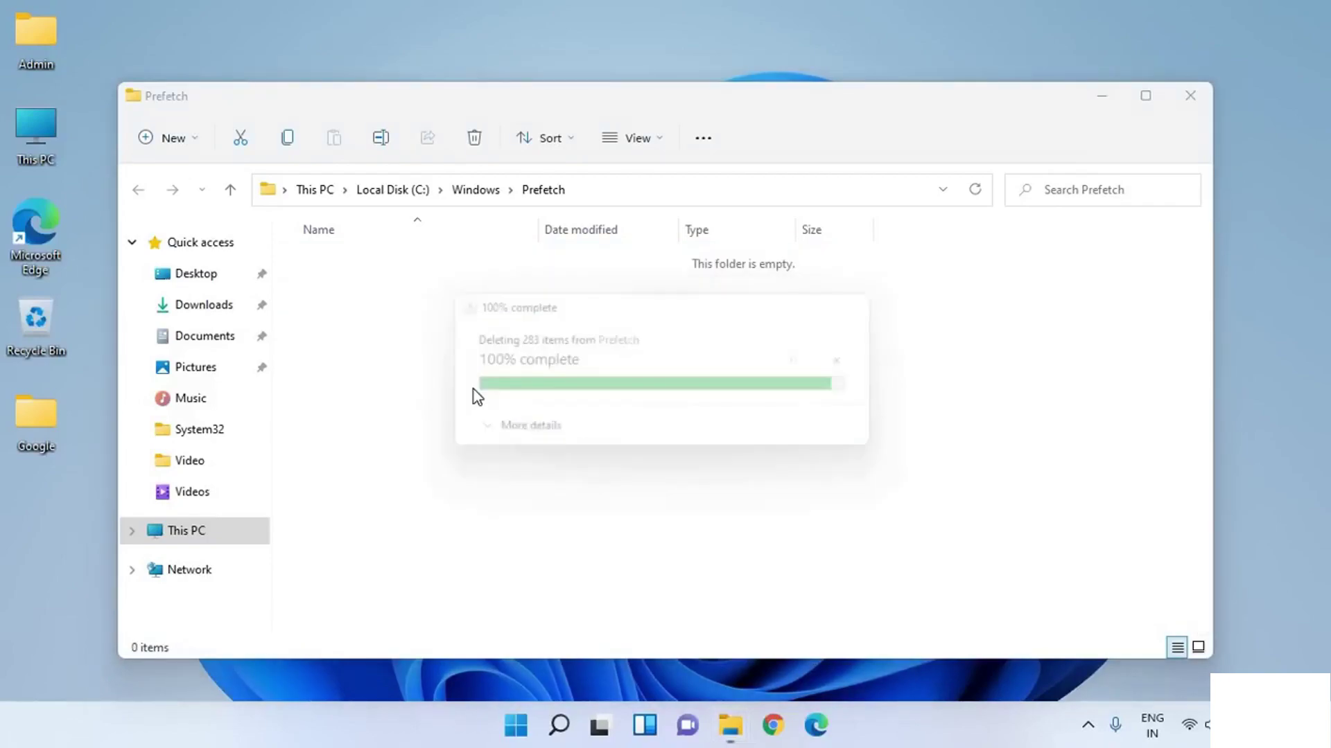
{"action": "left_click", "coordinate": [1190, 97]}
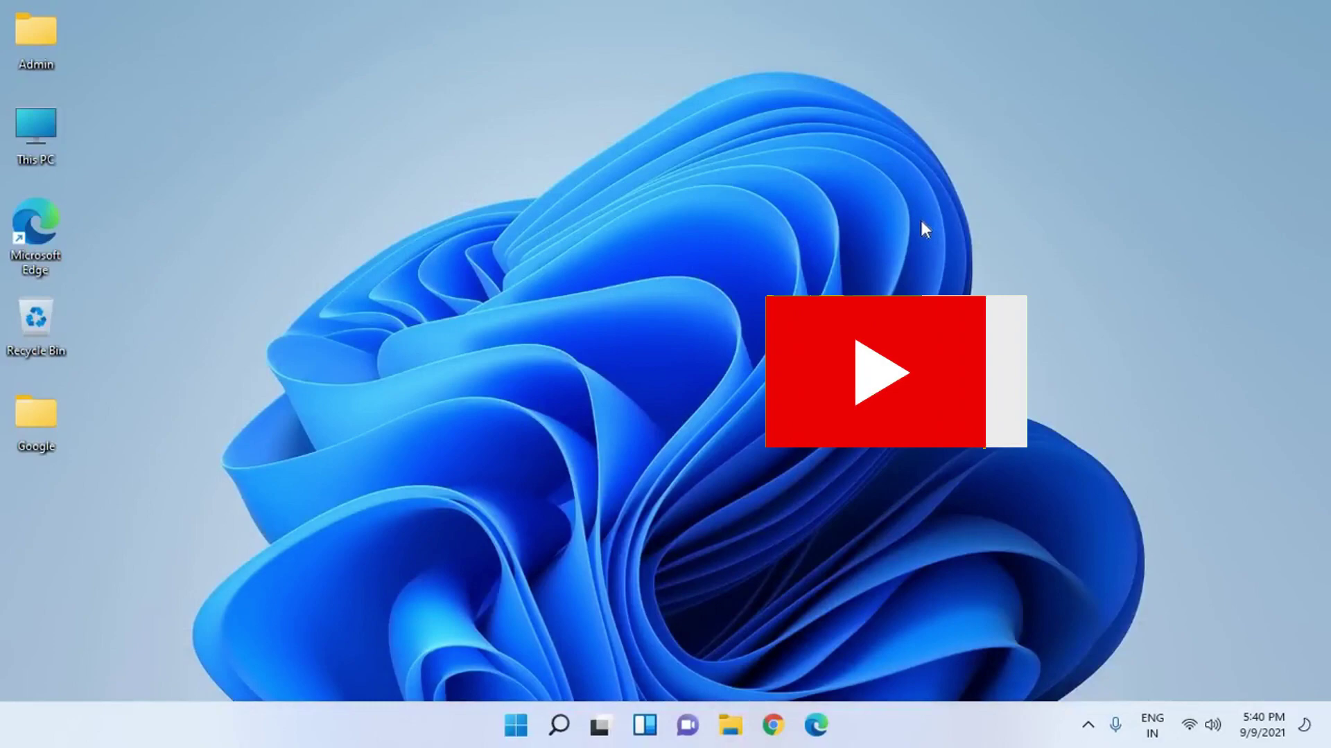
- Launch 'temp' from the Run box to show the Windows Temp folder's 11 items
{"action": "key", "text": "super+r"}
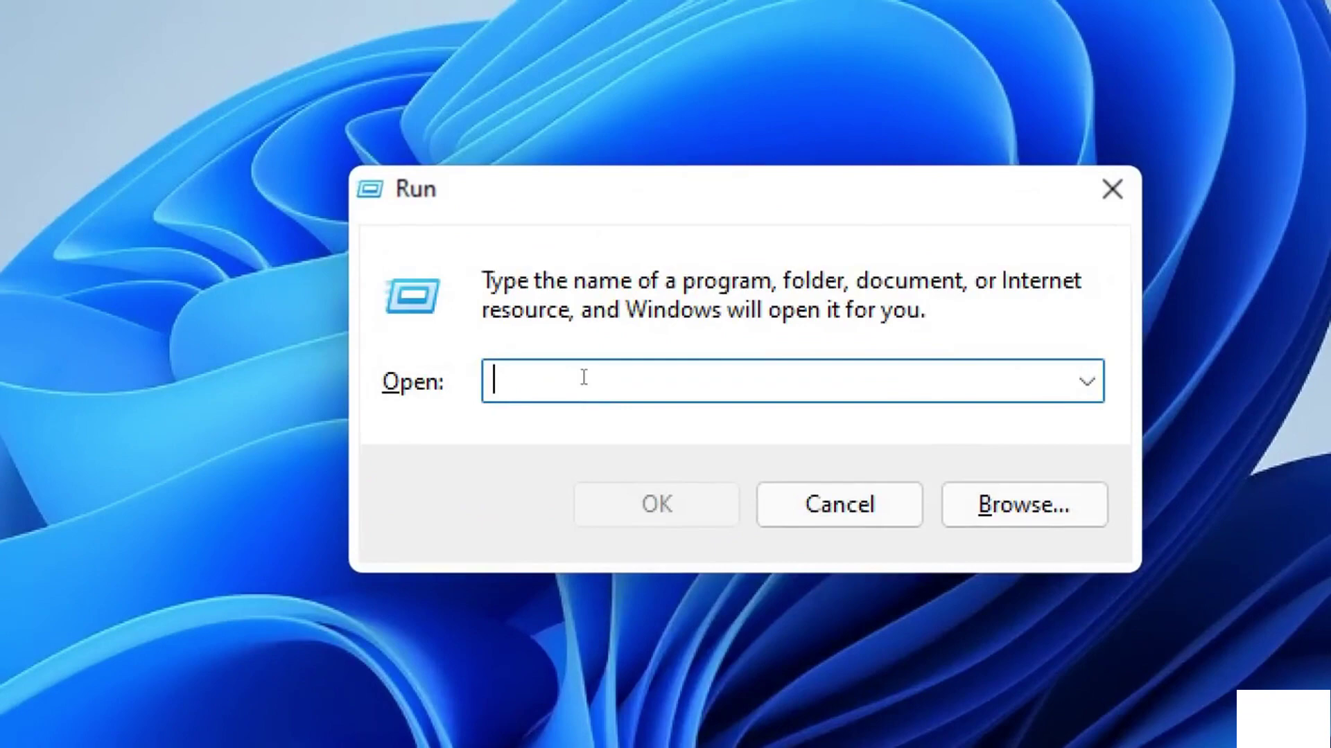
{"action": "type", "text": "te"}
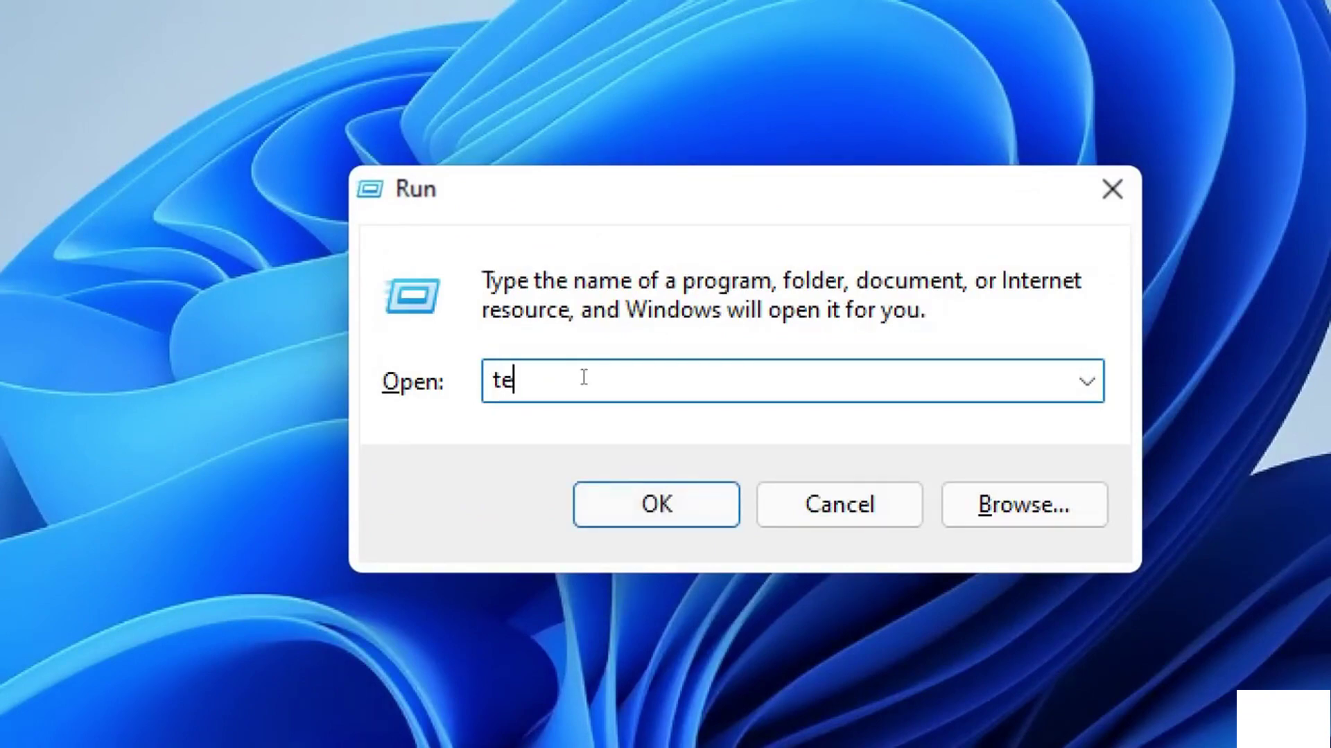
{"action": "type", "text": "mp"}
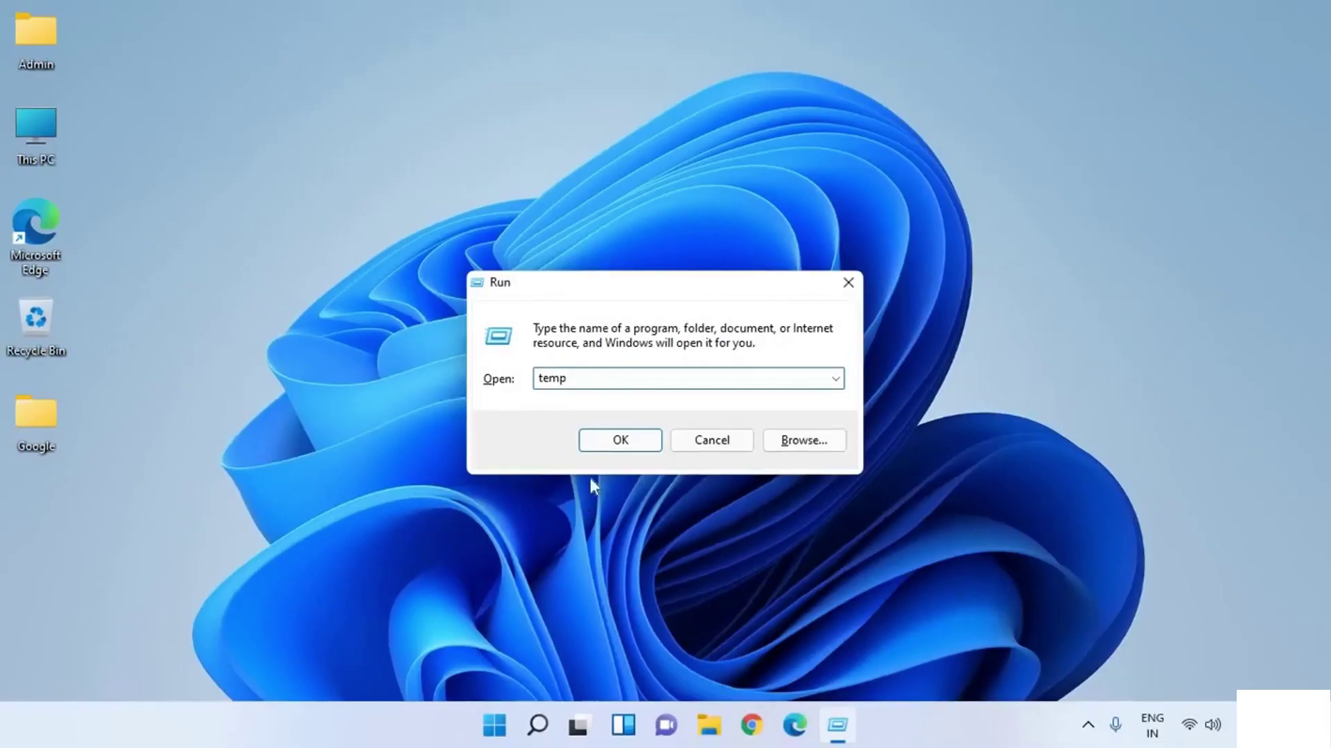
{"action": "left_click", "coordinate": [612, 442]}
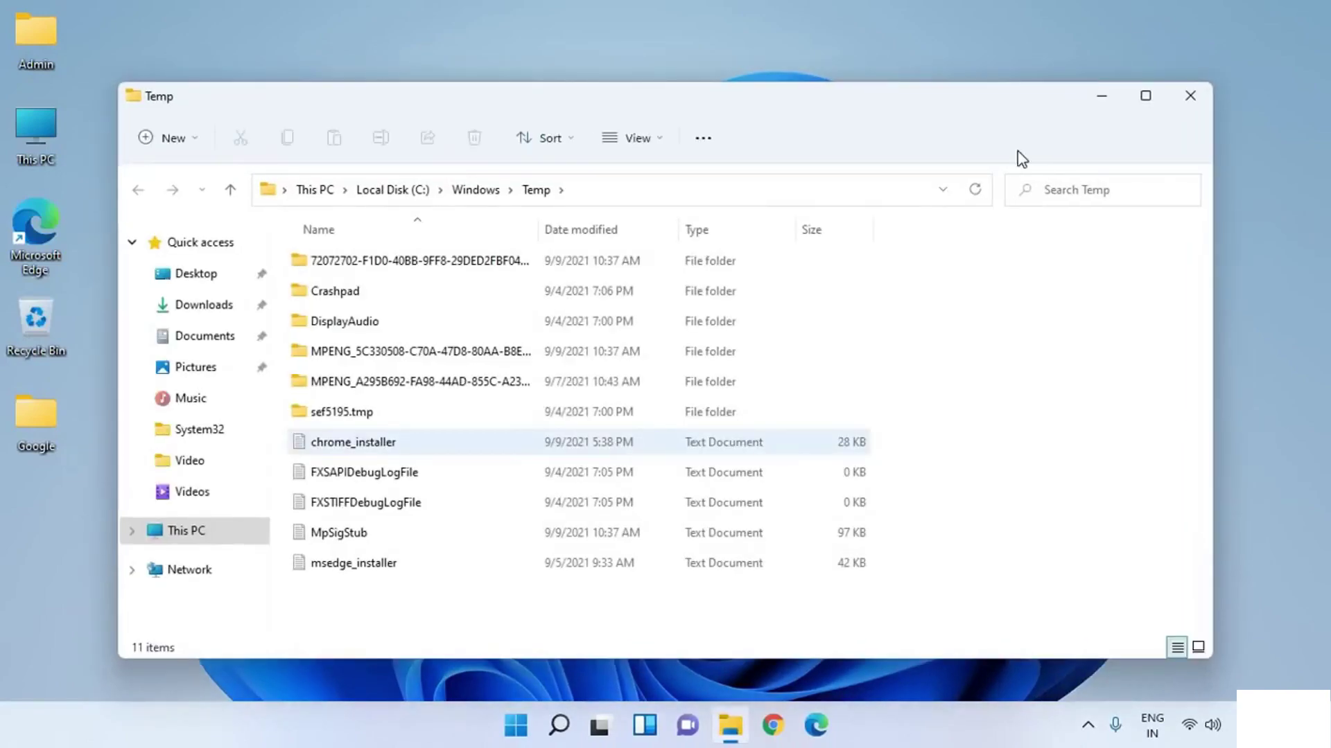
- Select all 11 Windows Temp items, permanently delete them, and close the folder
{"action": "left_click", "coordinate": [379, 410]}
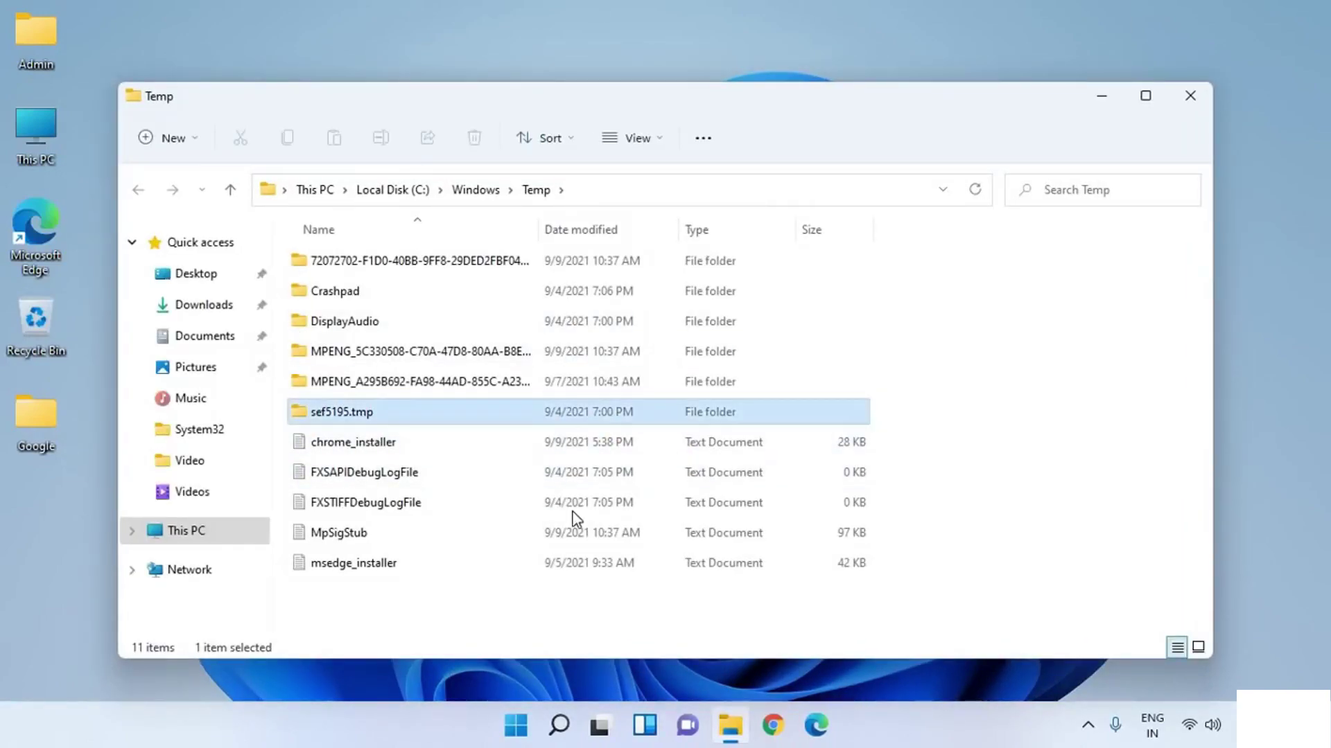
{"action": "mouse_move", "coordinate": [354, 442]}
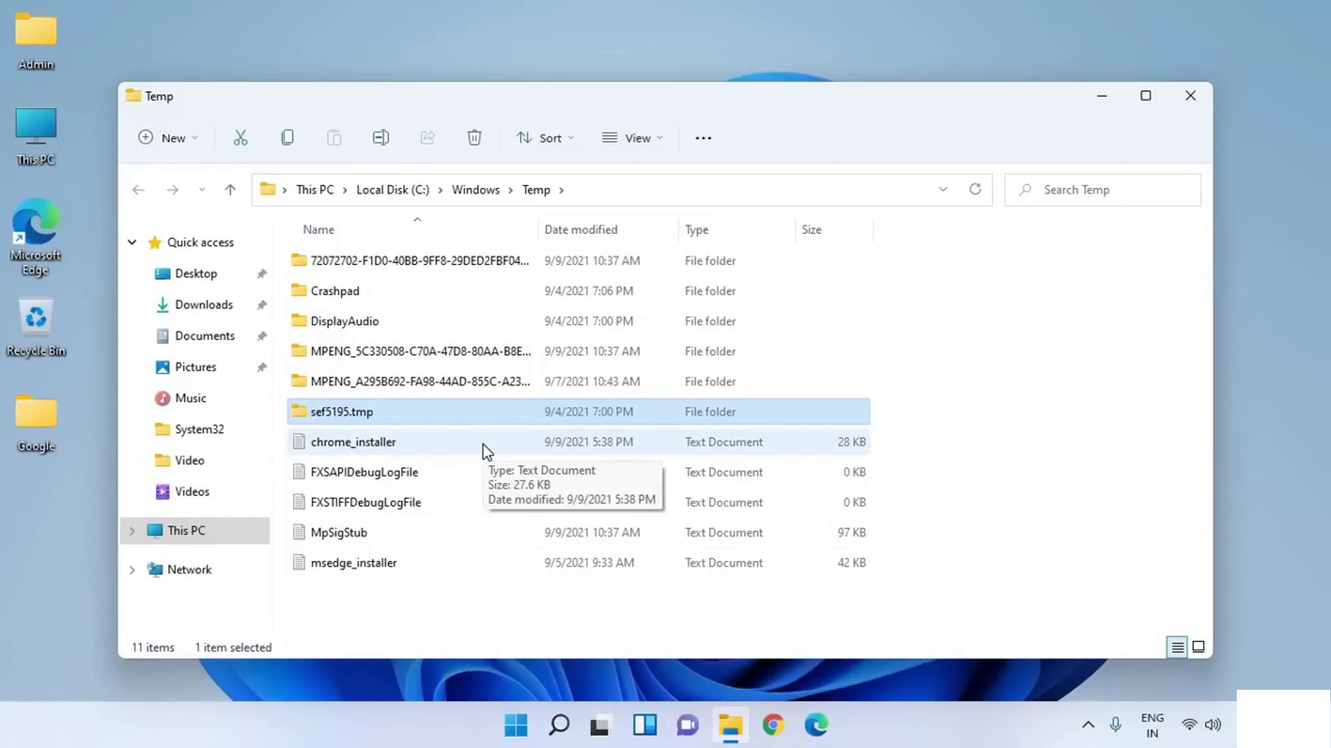
{"action": "left_click", "coordinate": [359, 329]}
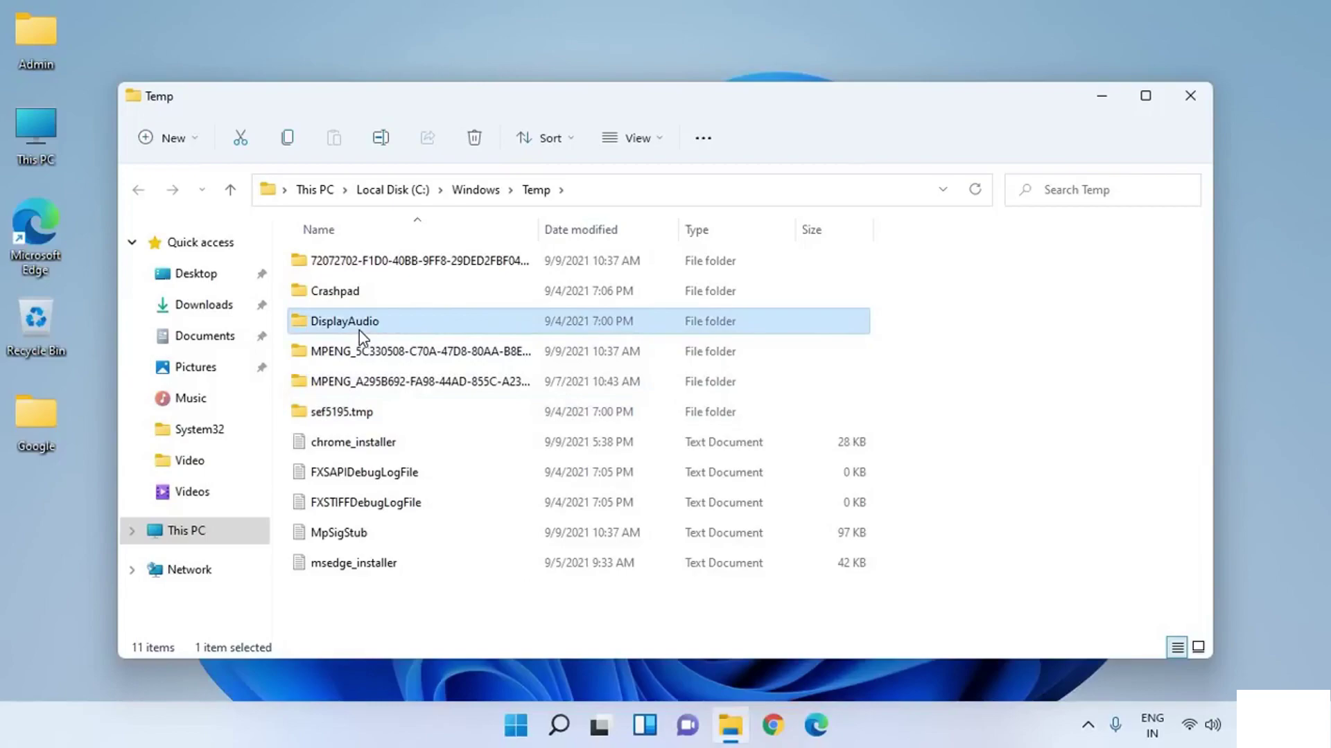
{"action": "key", "text": "ctrl+a"}
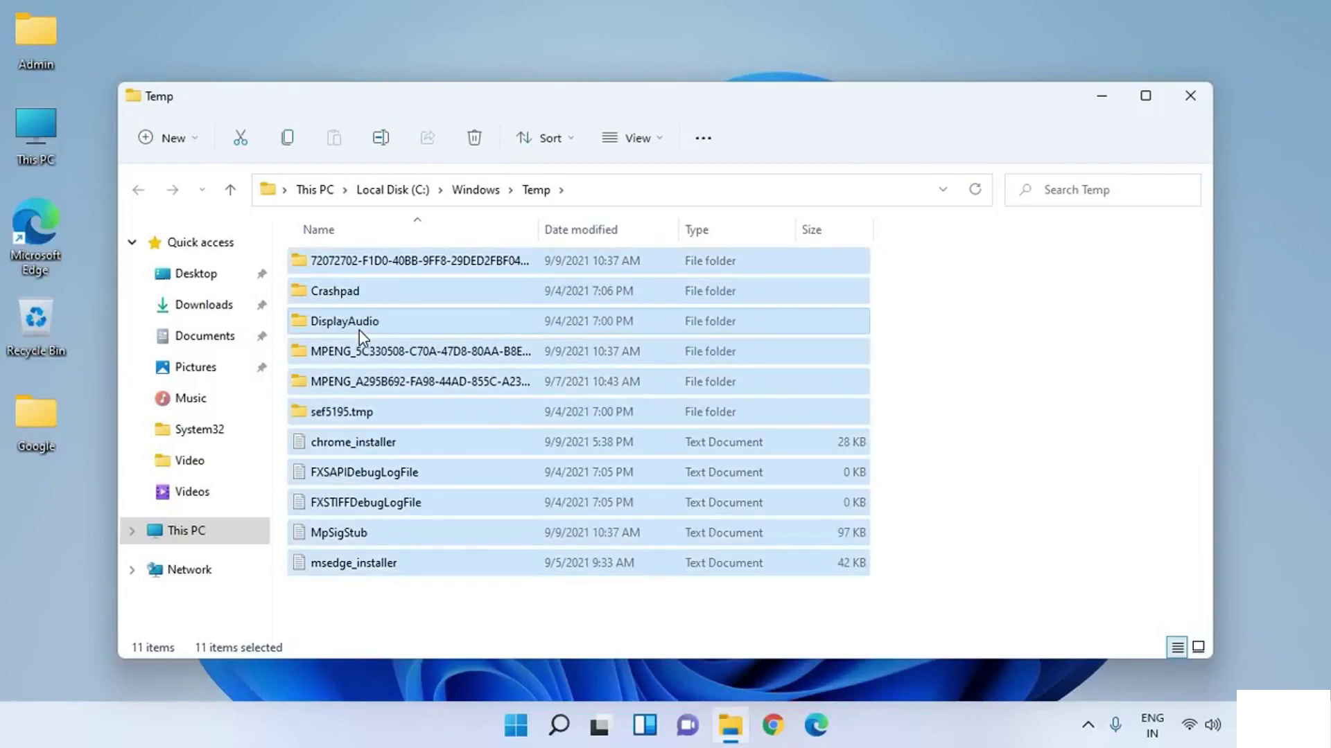
{"action": "key", "text": "shift+Delete"}
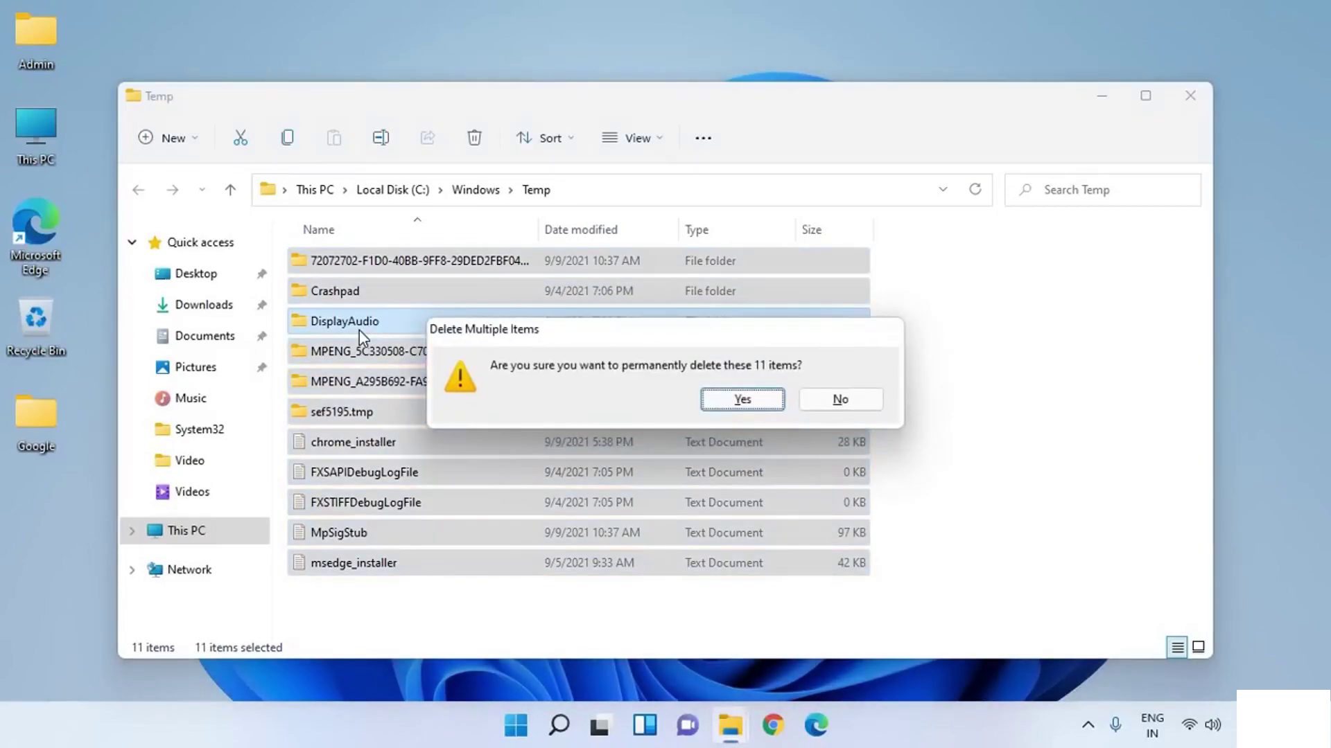
{"action": "key", "text": "Return"}
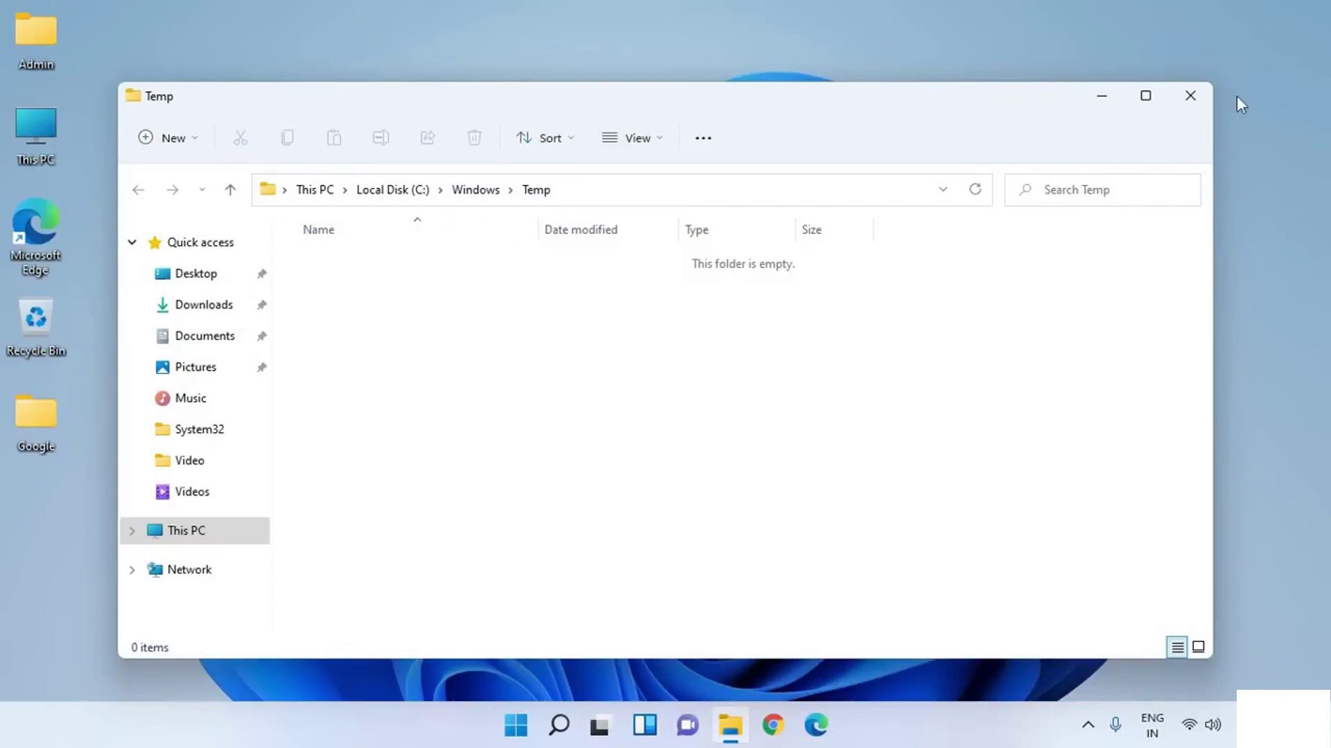
{"action": "left_click", "coordinate": [1190, 96]}
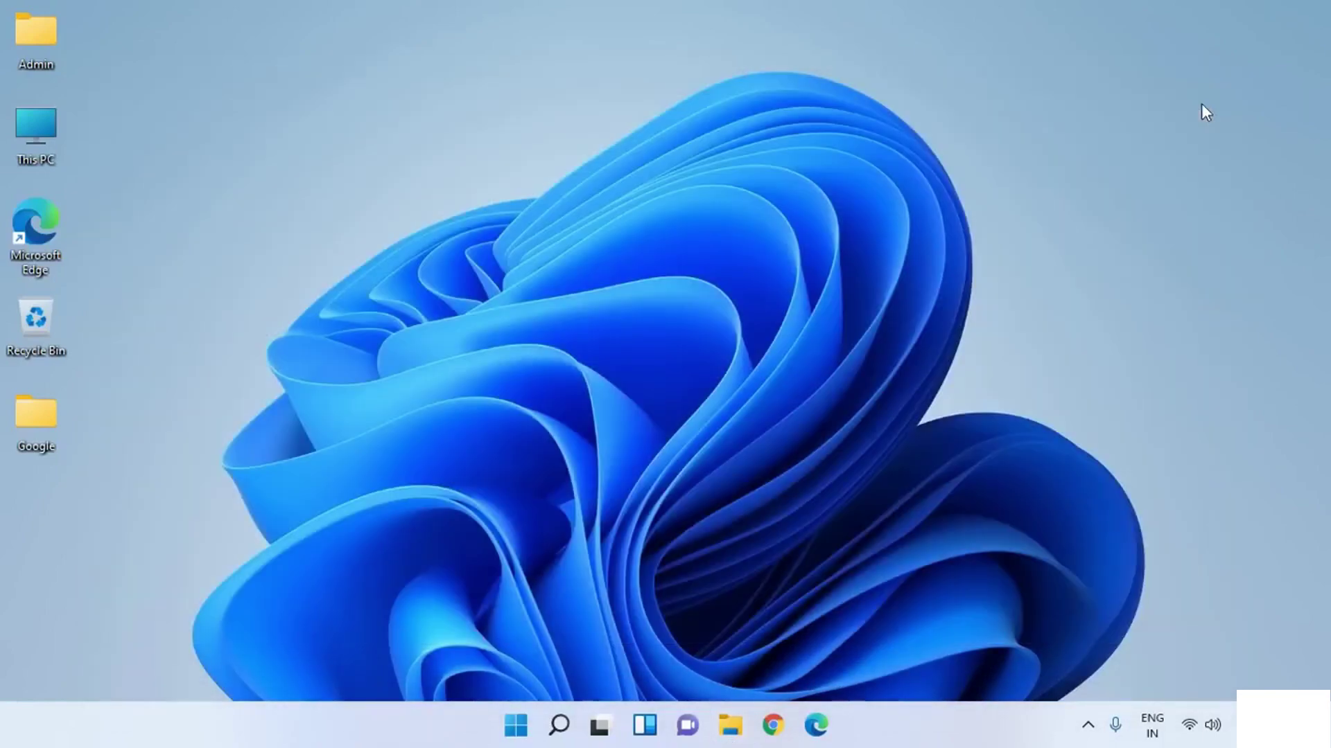
- Launch '%temp%' from the Run box to show the user's AppData Local Temp folder
{"action": "key", "text": "super+r"}
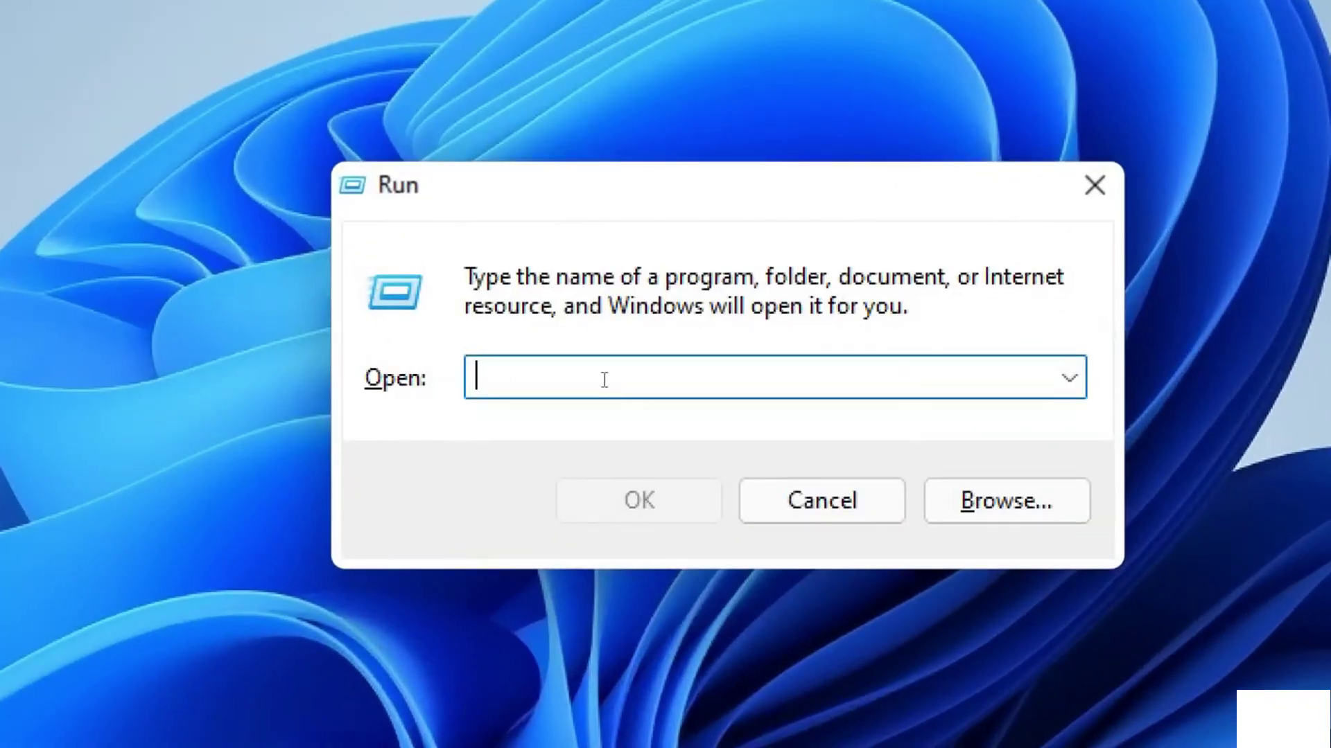
{"action": "type", "text": "%t"}
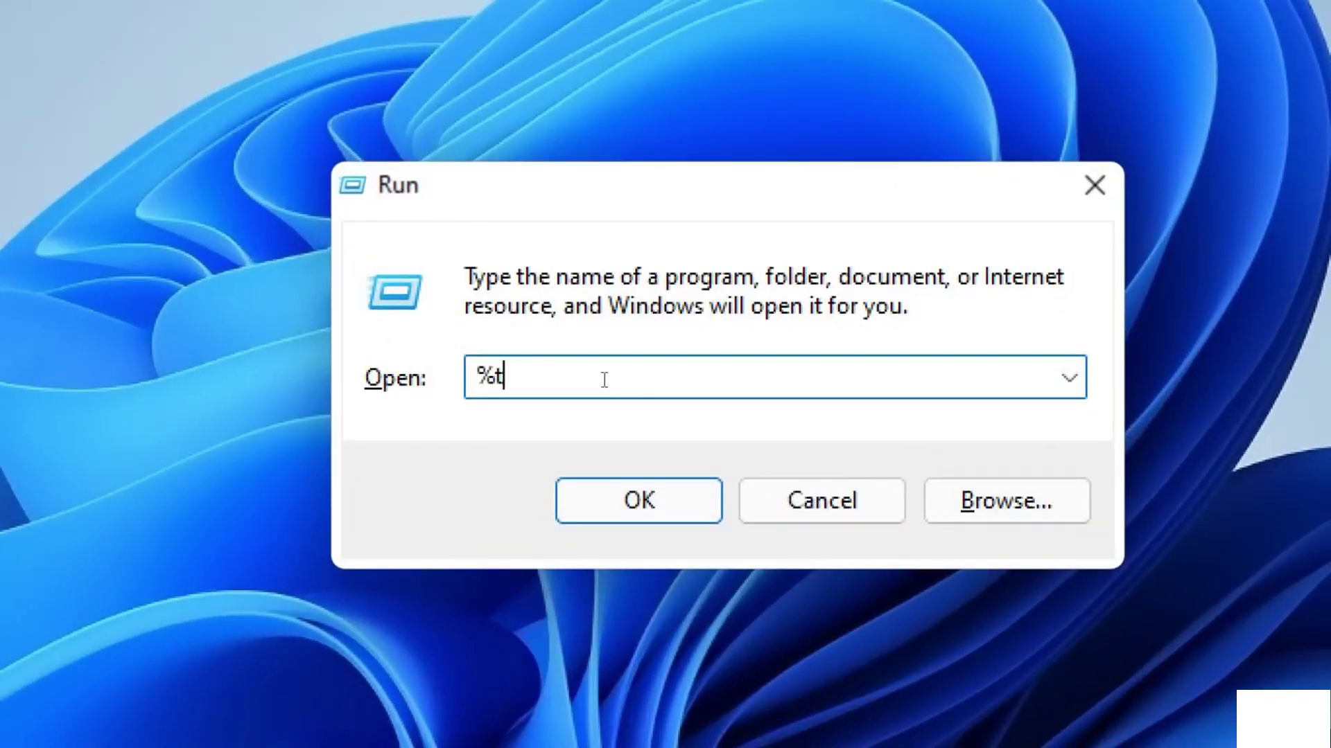
{"action": "type", "text": "emp"}
{"action": "type", "text": "%"}
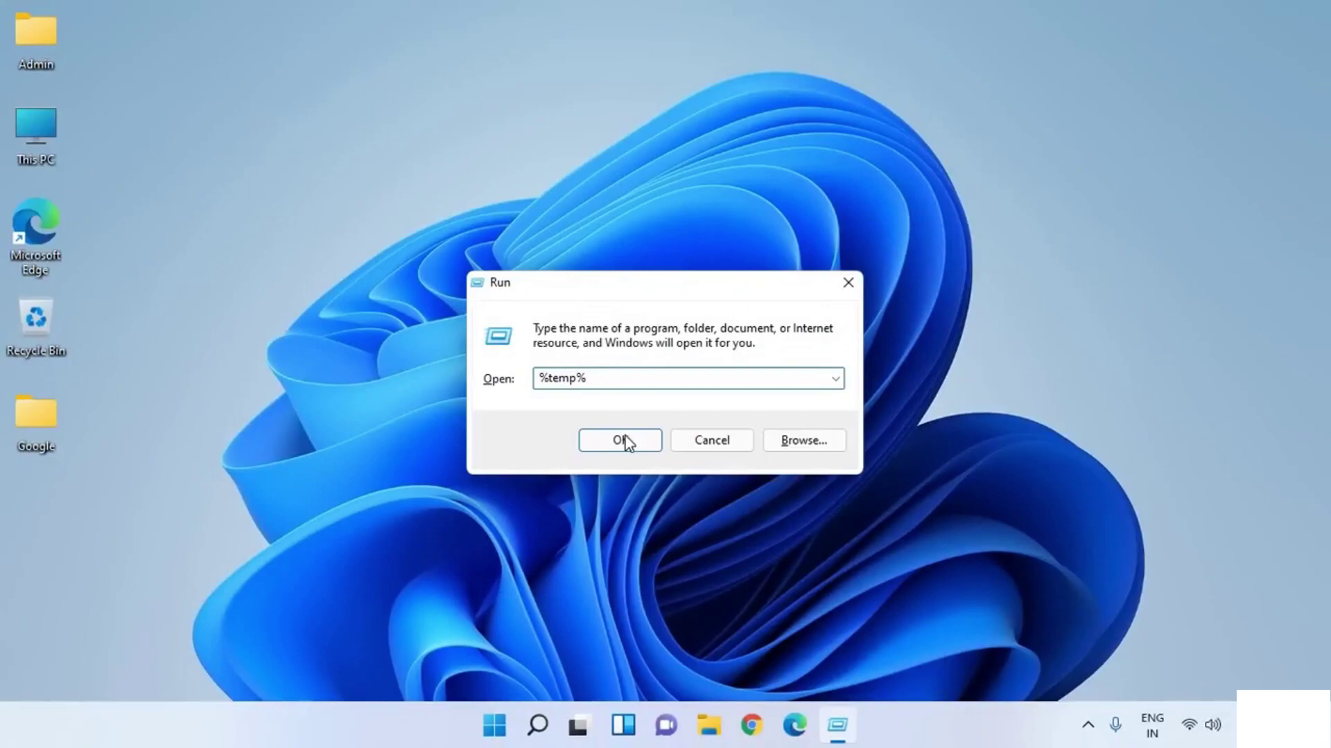
{"action": "left_click", "coordinate": [621, 439]}
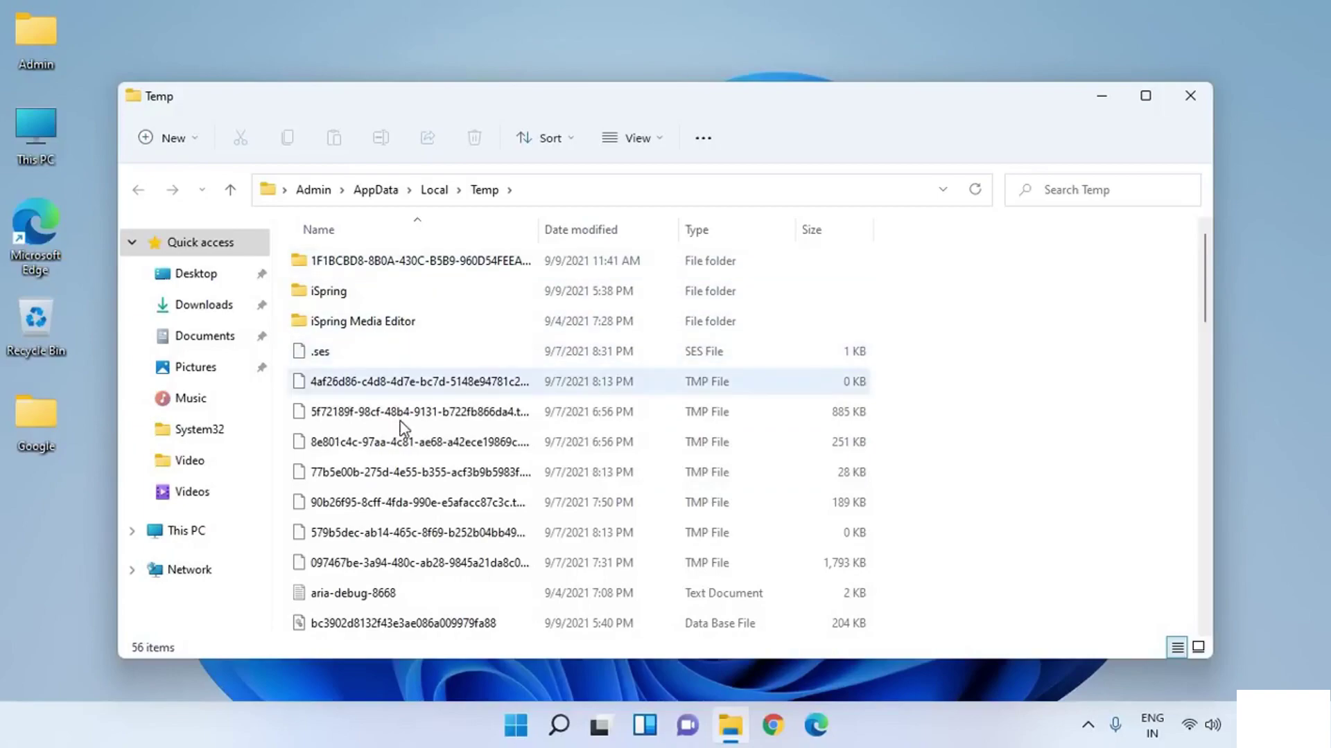
- Select all 56 user Temp items and confirm their permanent deletion
{"action": "left_click", "coordinate": [431, 503]}
{"action": "scroll", "coordinate": [432, 510], "scroll_direction": "down", "scroll_amount": 3}
{"action": "scroll", "coordinate": [433, 512], "scroll_direction": "down", "scroll_amount": 1}
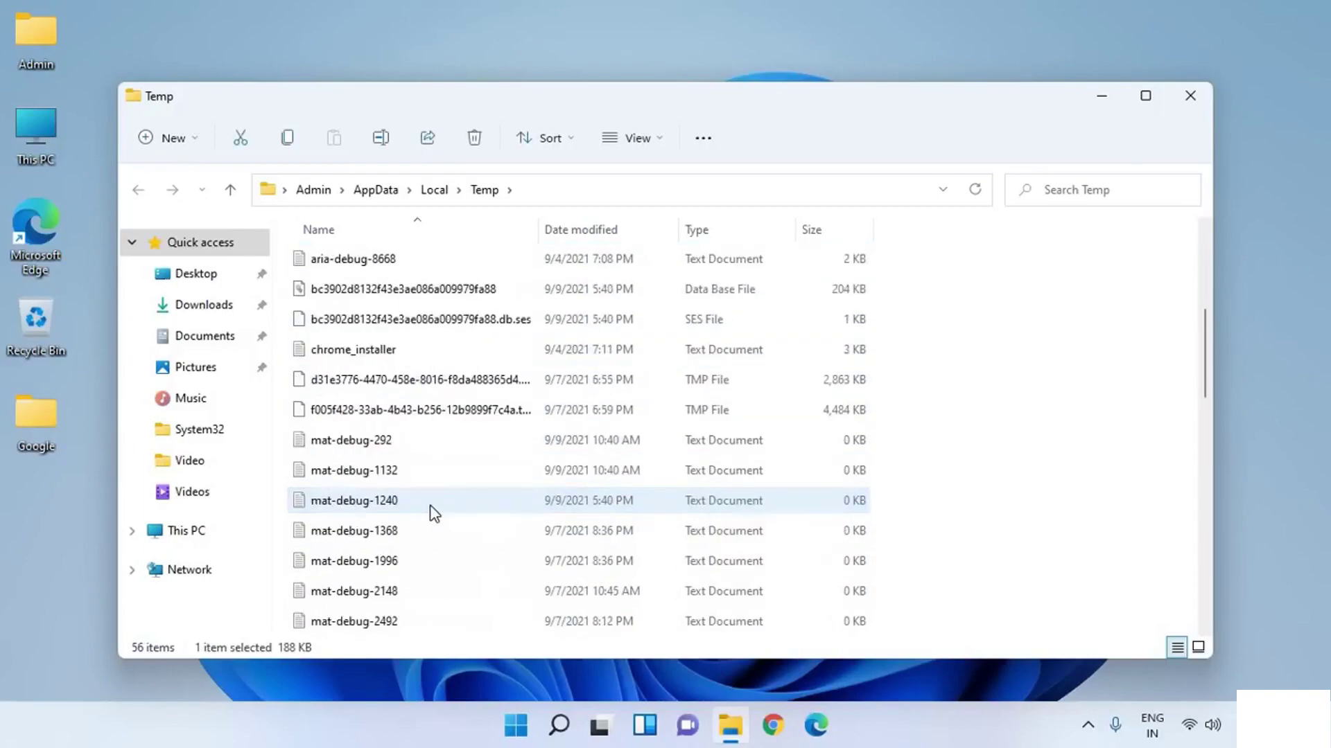
{"action": "scroll", "coordinate": [430, 506], "scroll_direction": "down", "scroll_amount": 4}
{"action": "scroll", "coordinate": [432, 505], "scroll_direction": "up", "scroll_amount": 3}
{"action": "scroll", "coordinate": [432, 504], "scroll_direction": "up", "scroll_amount": 5}
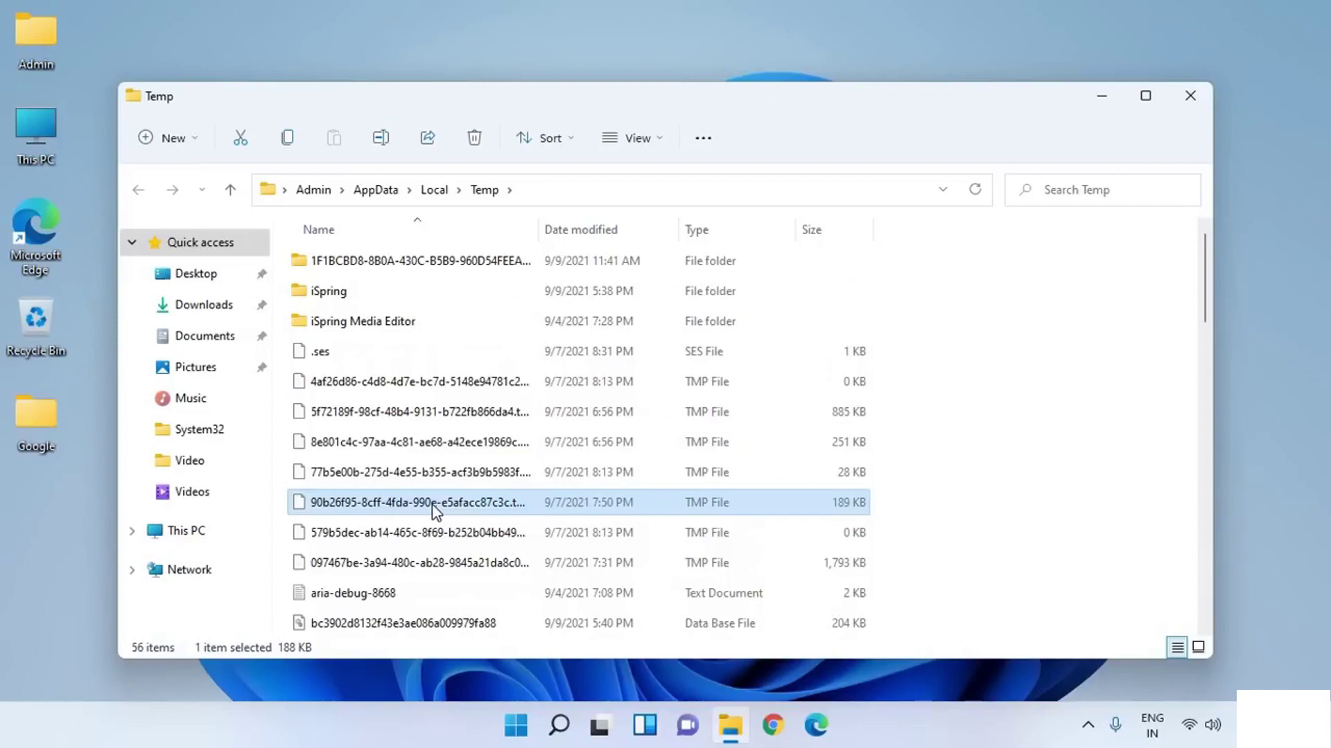
{"action": "left_click", "coordinate": [486, 441]}
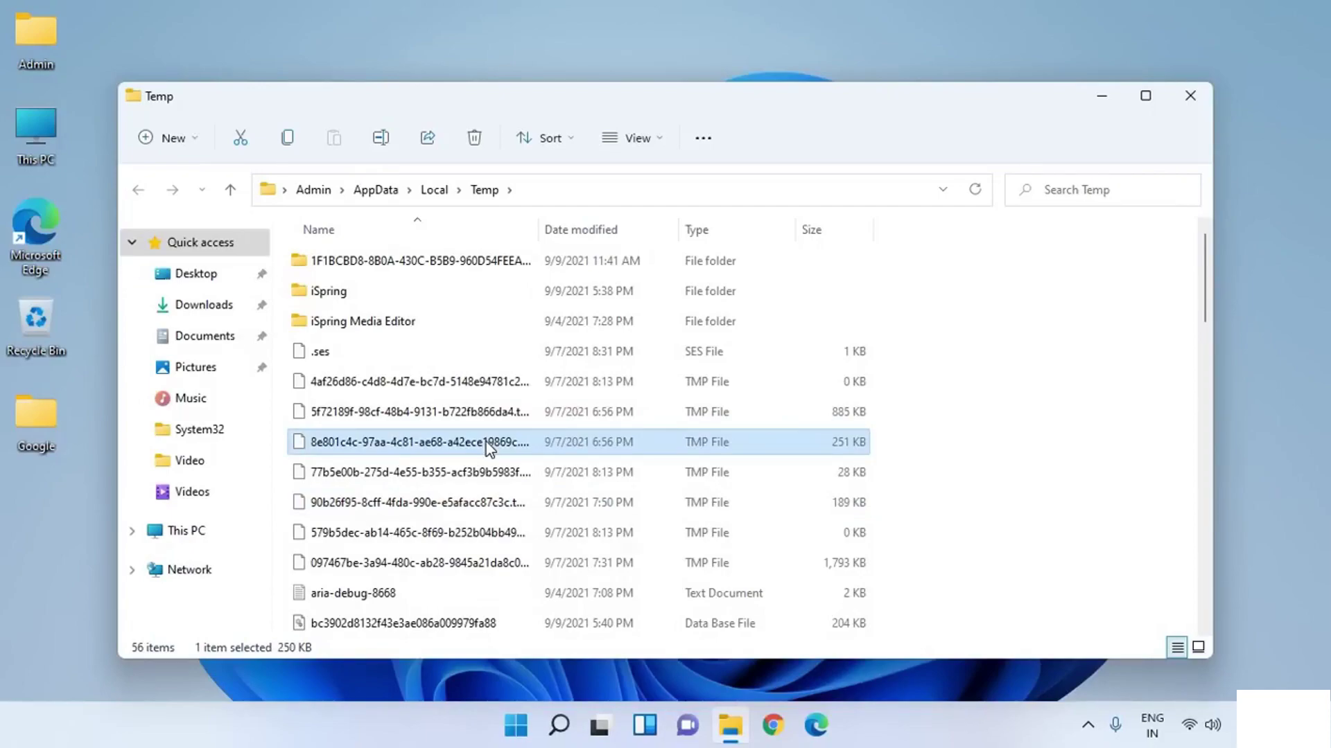
{"action": "left_click", "coordinate": [383, 329]}
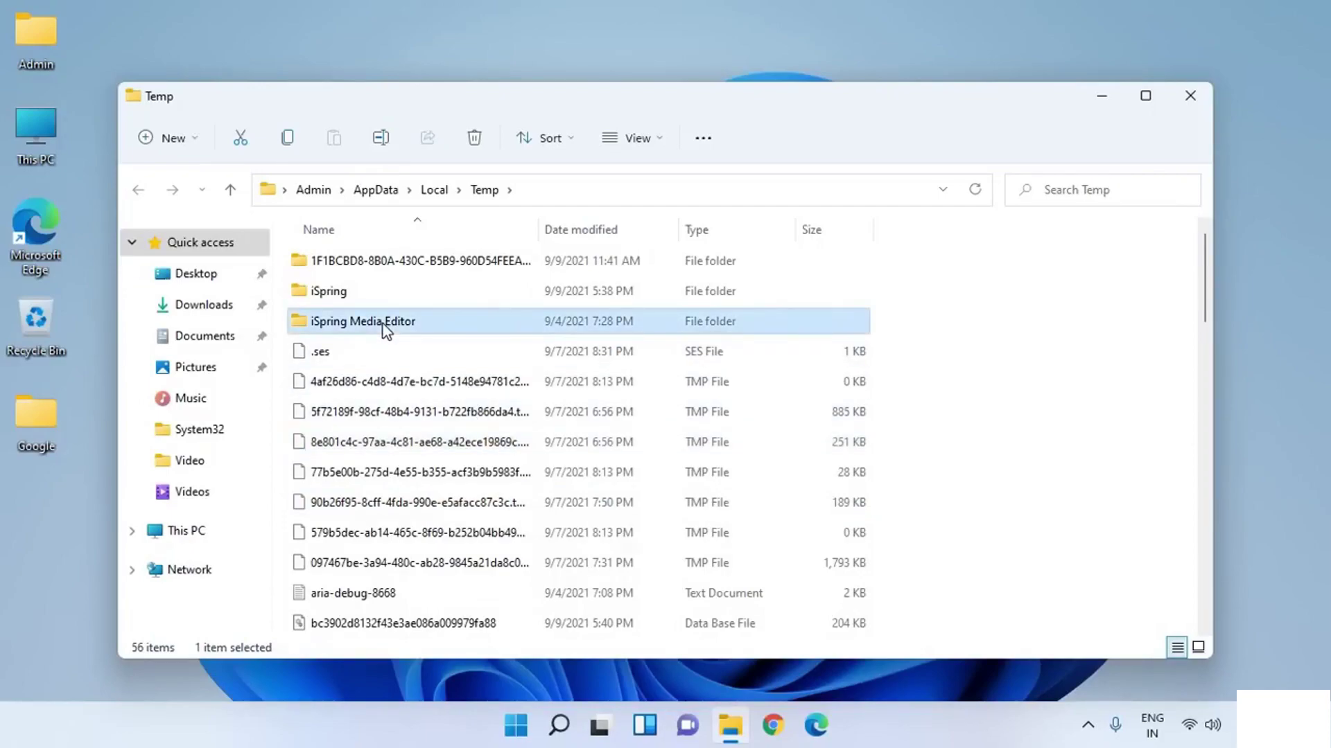
{"action": "key", "text": "ctrl+a"}
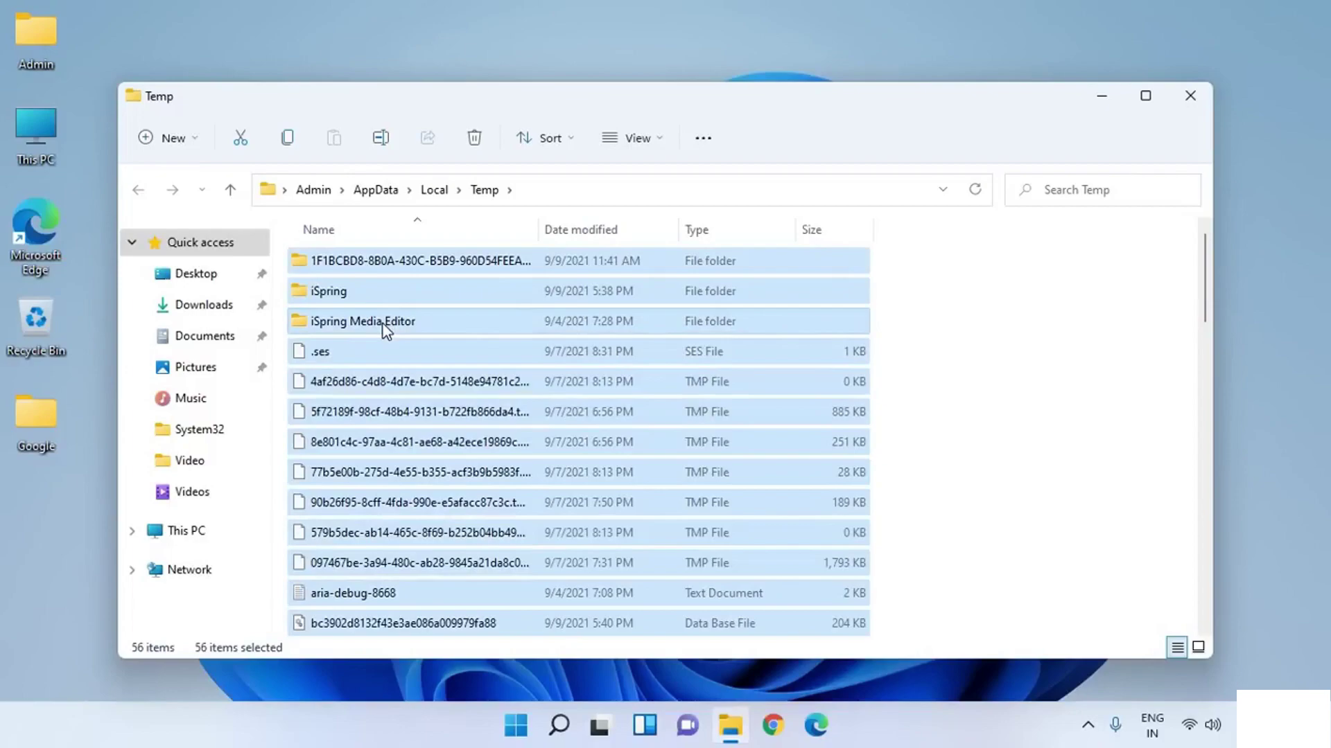
{"action": "key", "text": "shift+Delete"}
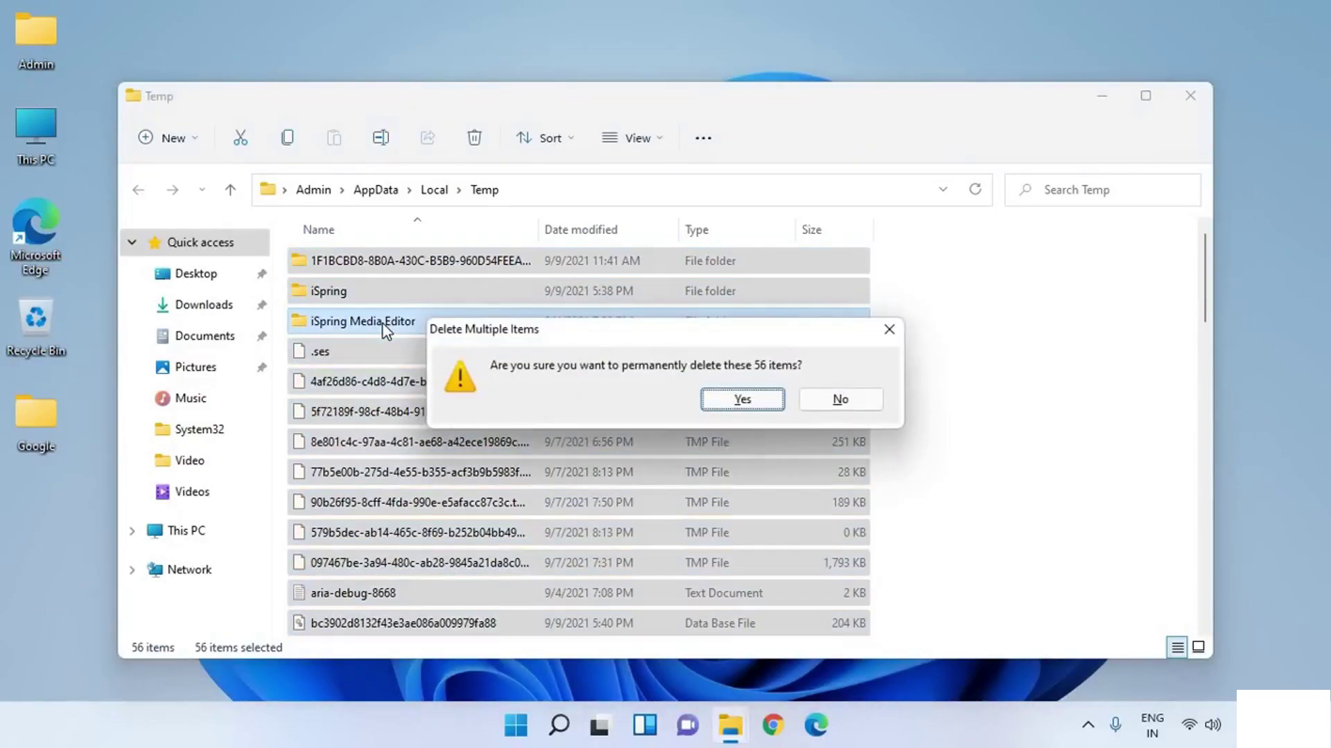
{"action": "key", "text": "Return"}
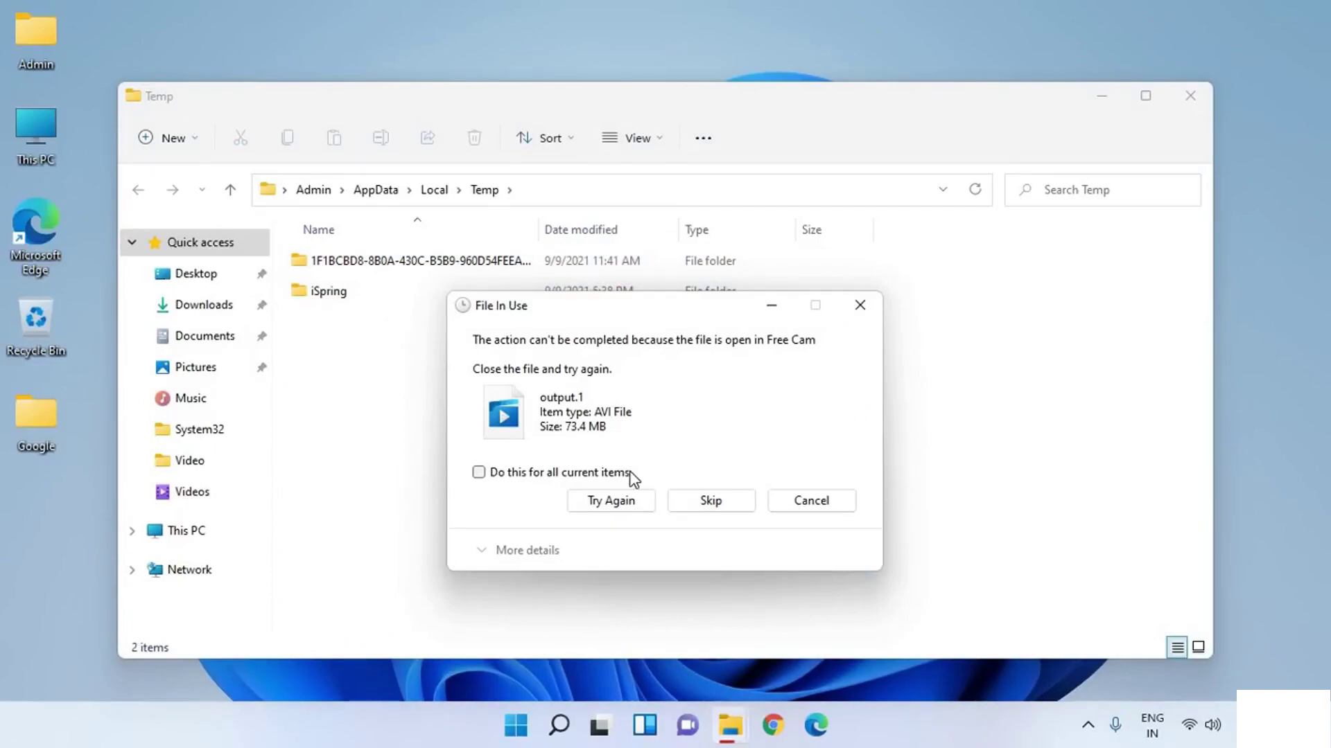
- Skip all in-use files so deletion finishes, then close the user Temp folder
{"action": "left_click", "coordinate": [706, 501]}
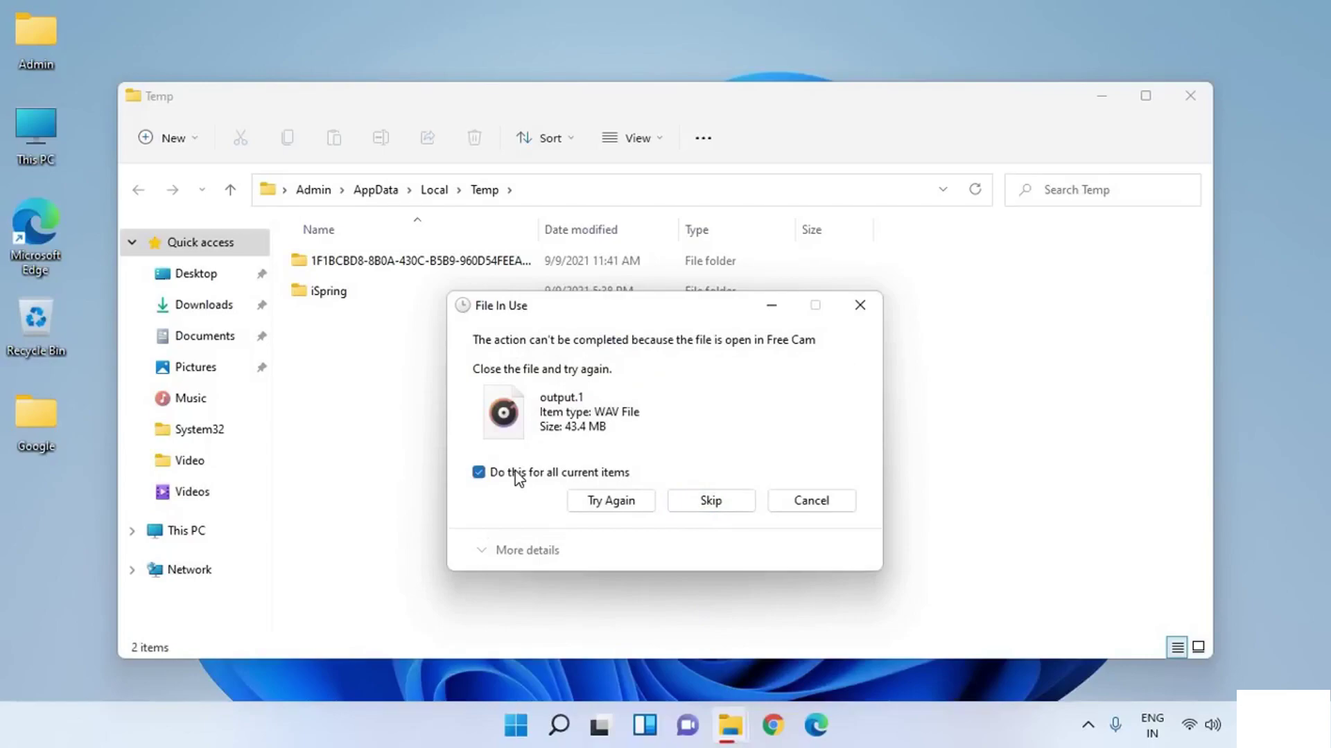
{"action": "left_click", "coordinate": [727, 502]}
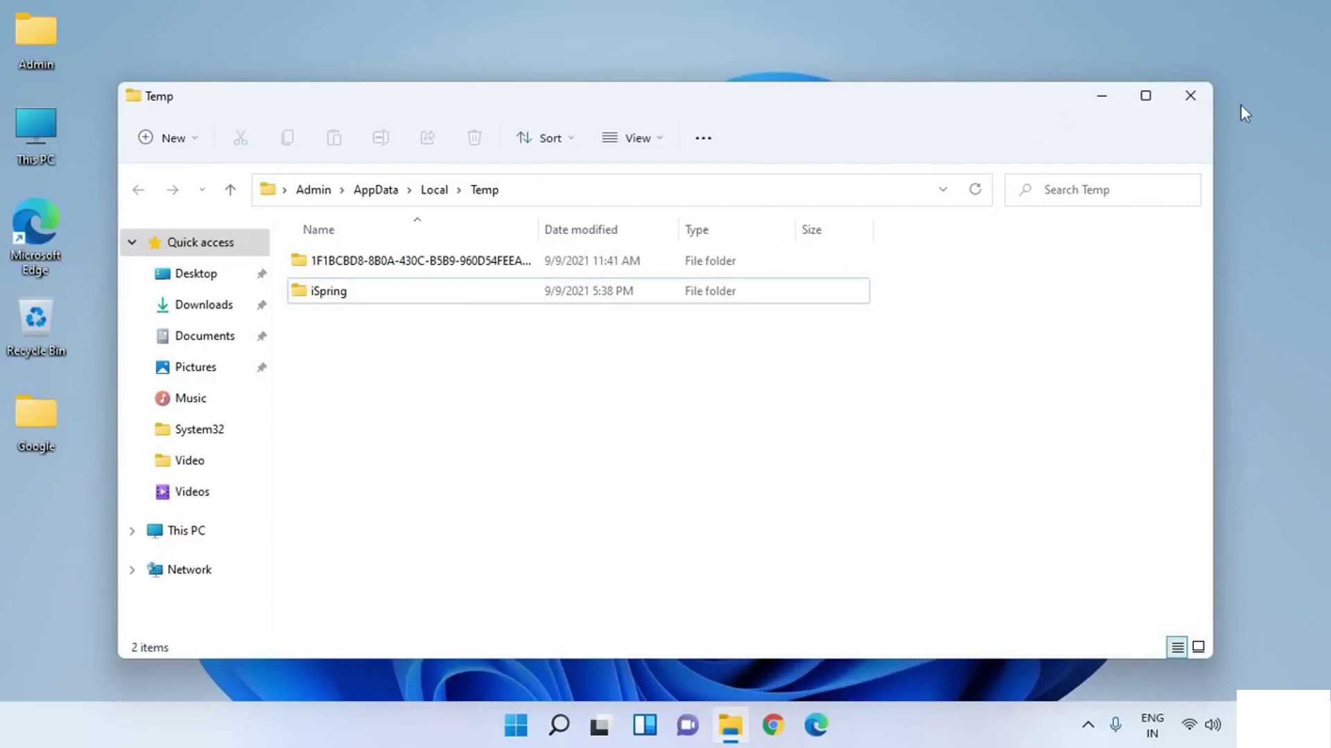
{"action": "left_click", "coordinate": [1189, 97]}
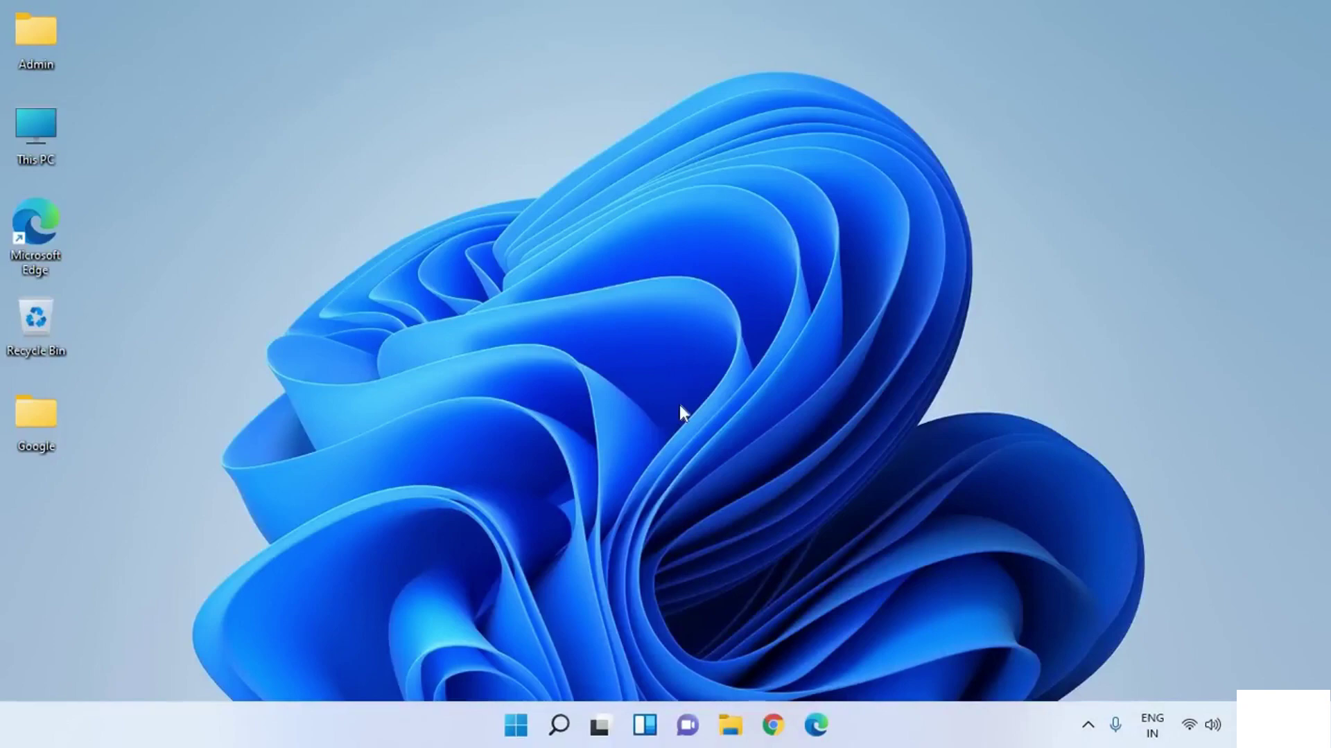
- Run 'cleanmgr' from a cleared Run box to open Disk Cleanup's drive selection
{"action": "key", "text": "super+r"}
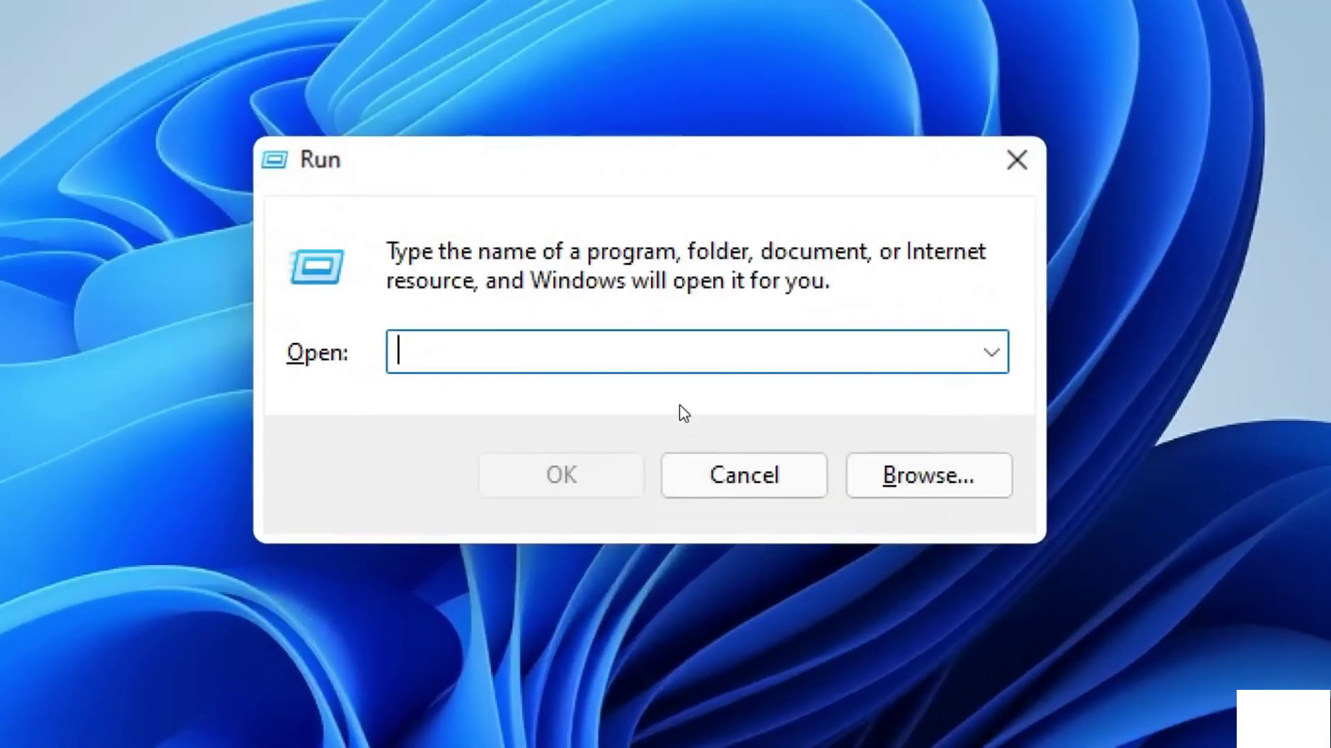
{"action": "type", "text": "l"}
{"action": "key", "text": "BackSpace"}
{"action": "type", "text": "c"}
{"action": "type", "text": "leanmgr"}
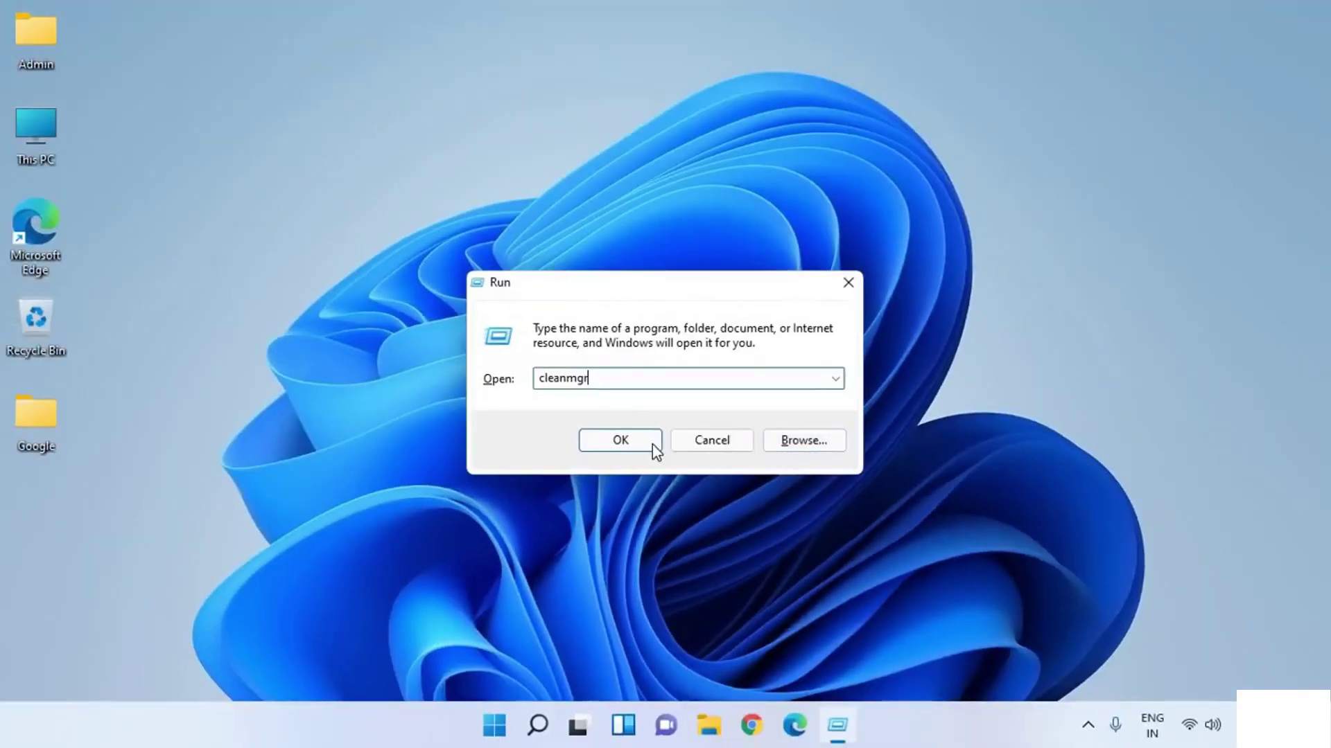
{"action": "left_click", "coordinate": [652, 447]}
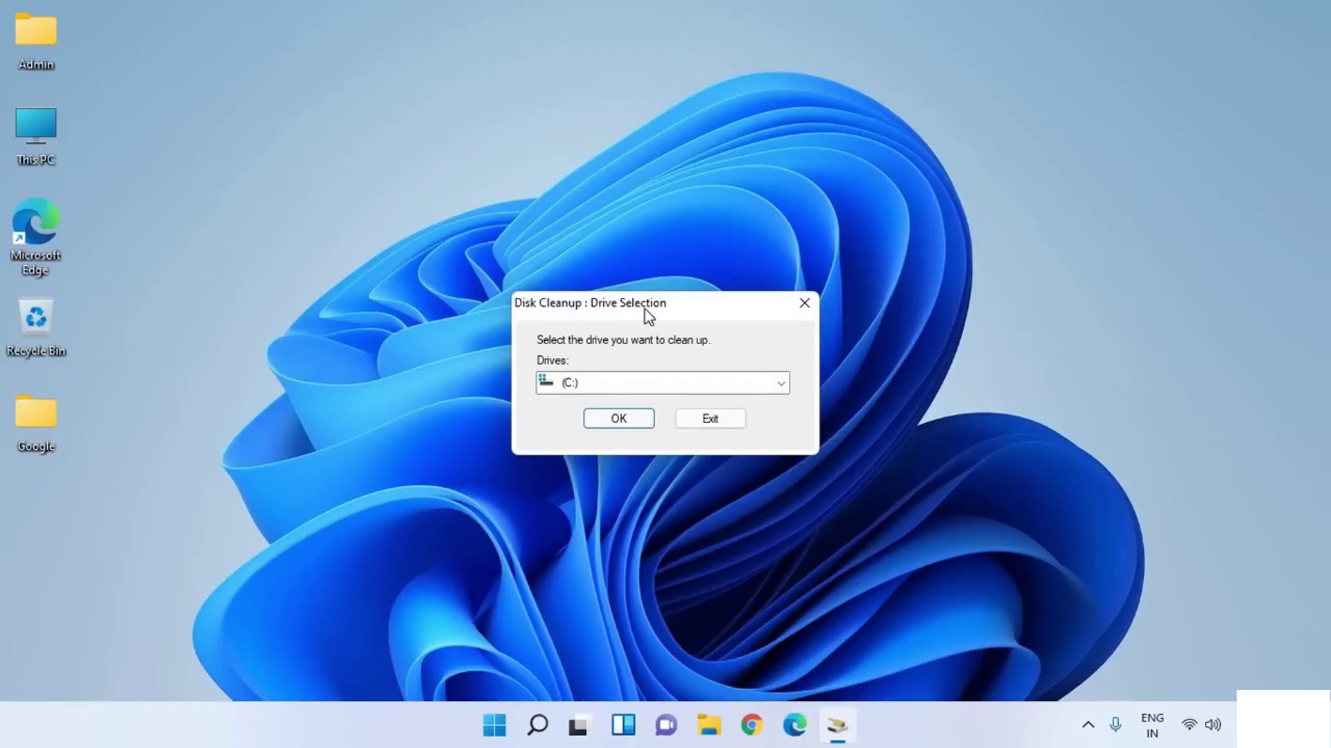
- Select drive (C:) from the Drives list and confirm it for analysis
{"action": "left_click", "coordinate": [626, 386]}
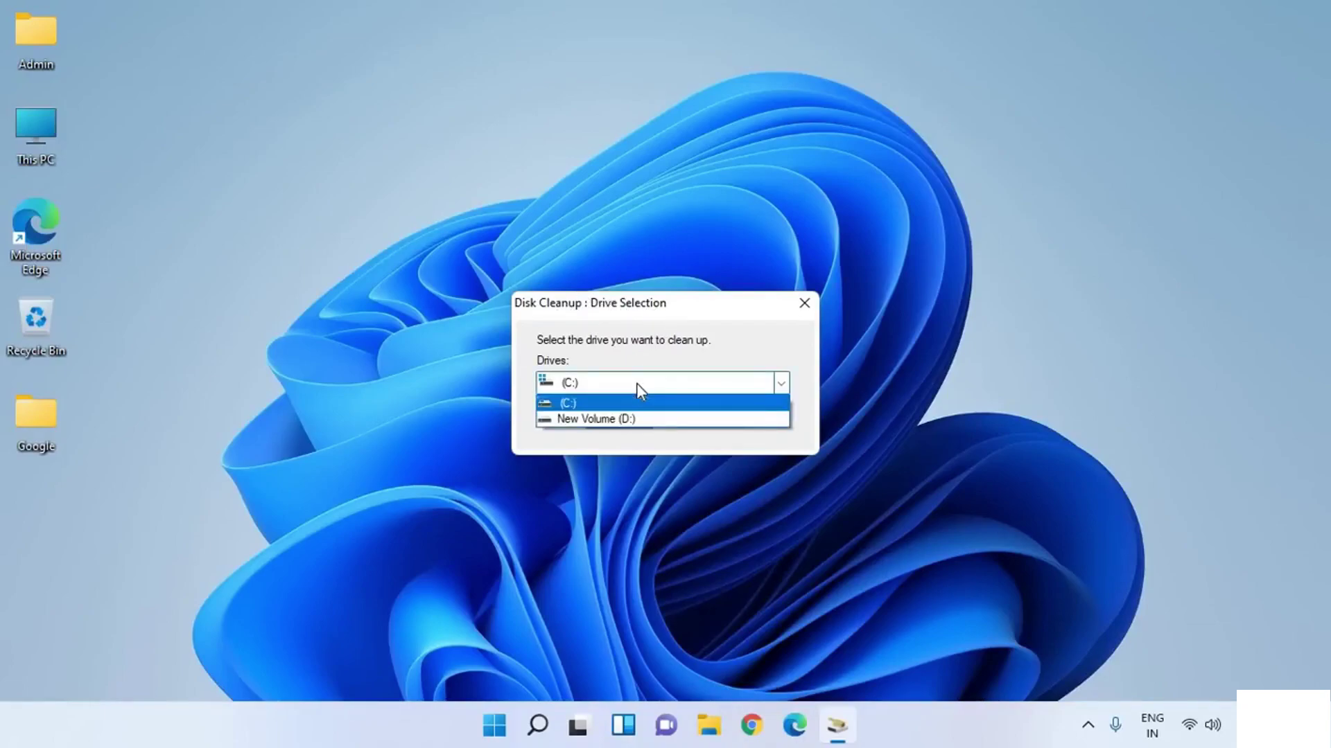
{"action": "left_click", "coordinate": [623, 379]}
{"action": "left_click", "coordinate": [621, 379]}
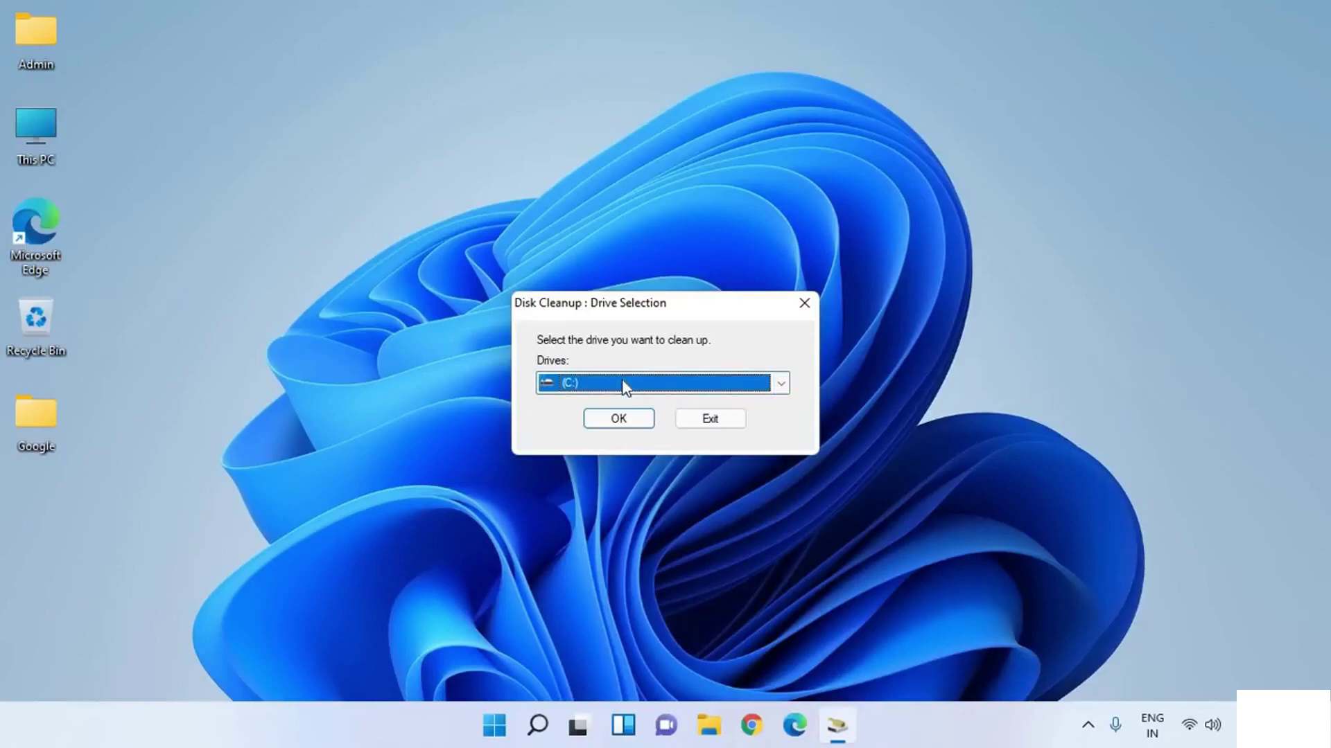
{"action": "left_click", "coordinate": [630, 420]}
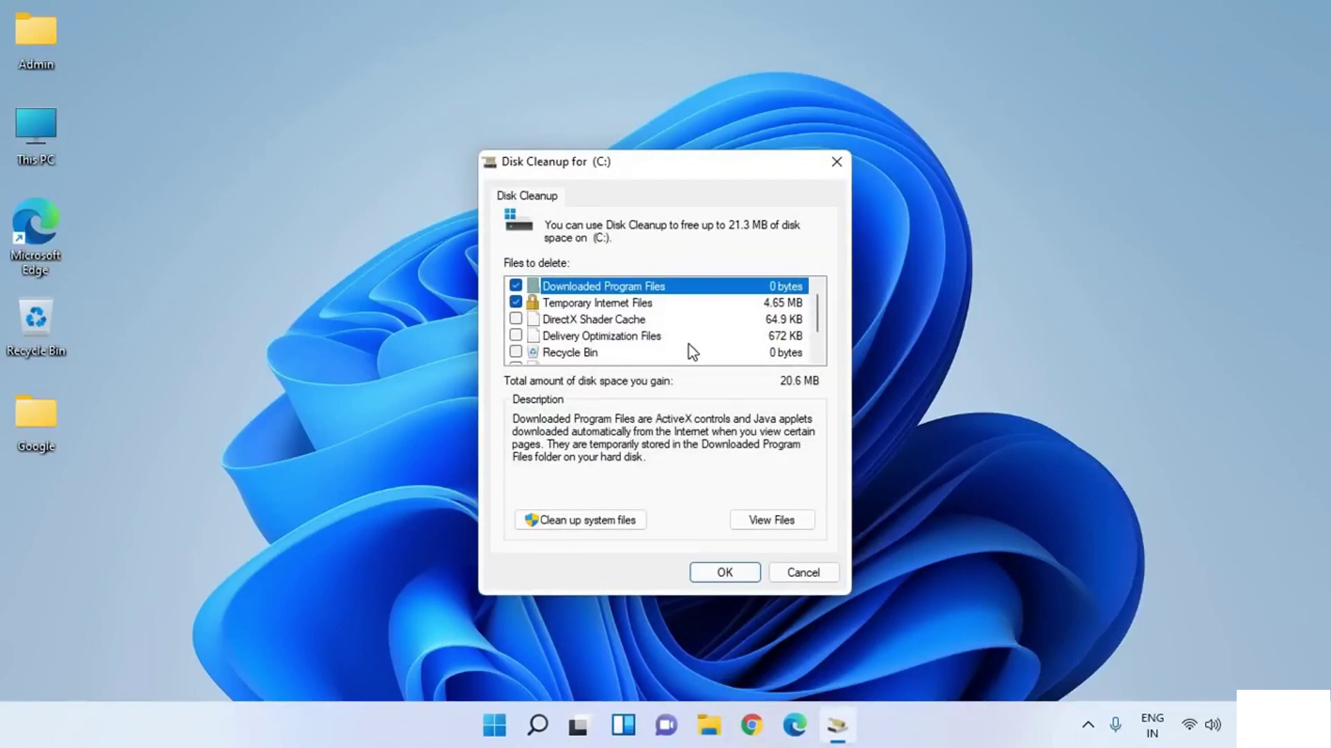
- Check every category including DirectX Shader Cache and Temporary files, then confirm deleting the files
{"action": "left_click", "coordinate": [515, 319]}
{"action": "left_click", "coordinate": [516, 353]}
{"action": "scroll", "coordinate": [545, 336], "scroll_direction": "down", "scroll_amount": 1}
{"action": "left_click", "coordinate": [515, 336]}
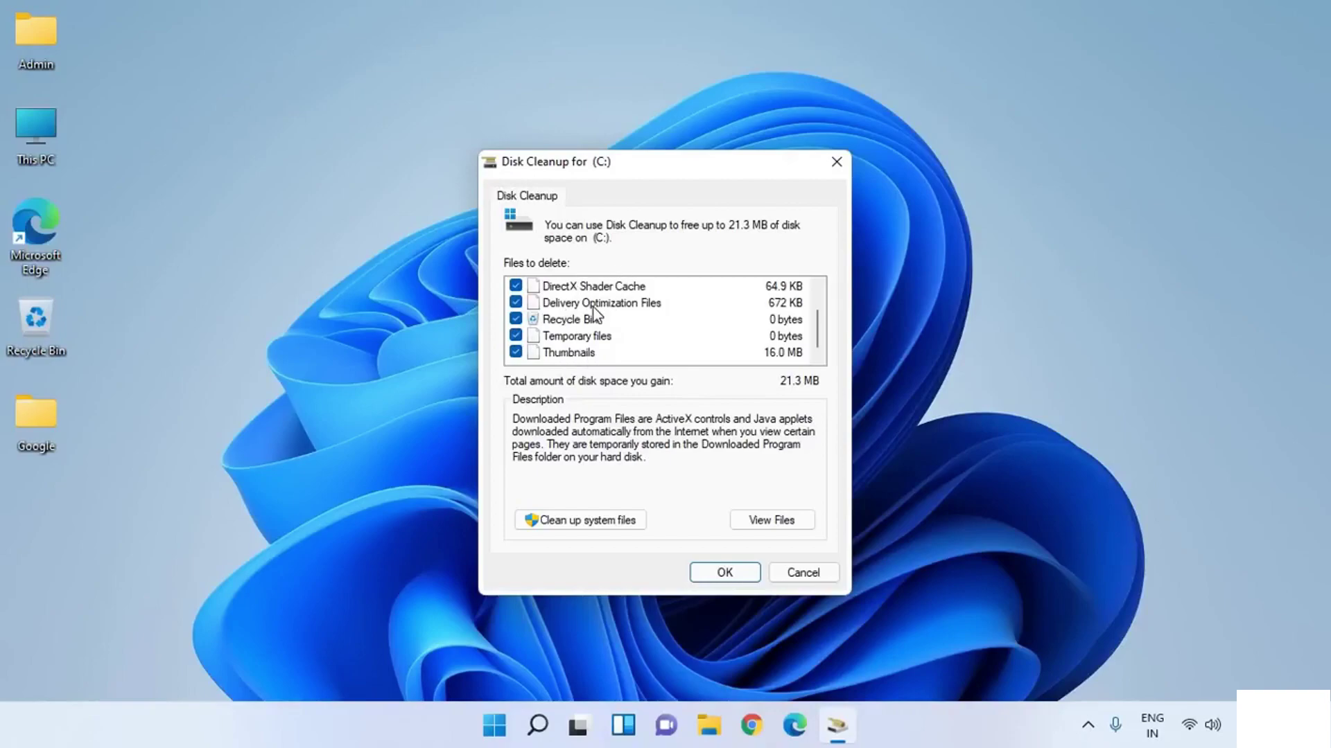
{"action": "scroll", "coordinate": [596, 315], "scroll_direction": "up", "scroll_amount": 1}
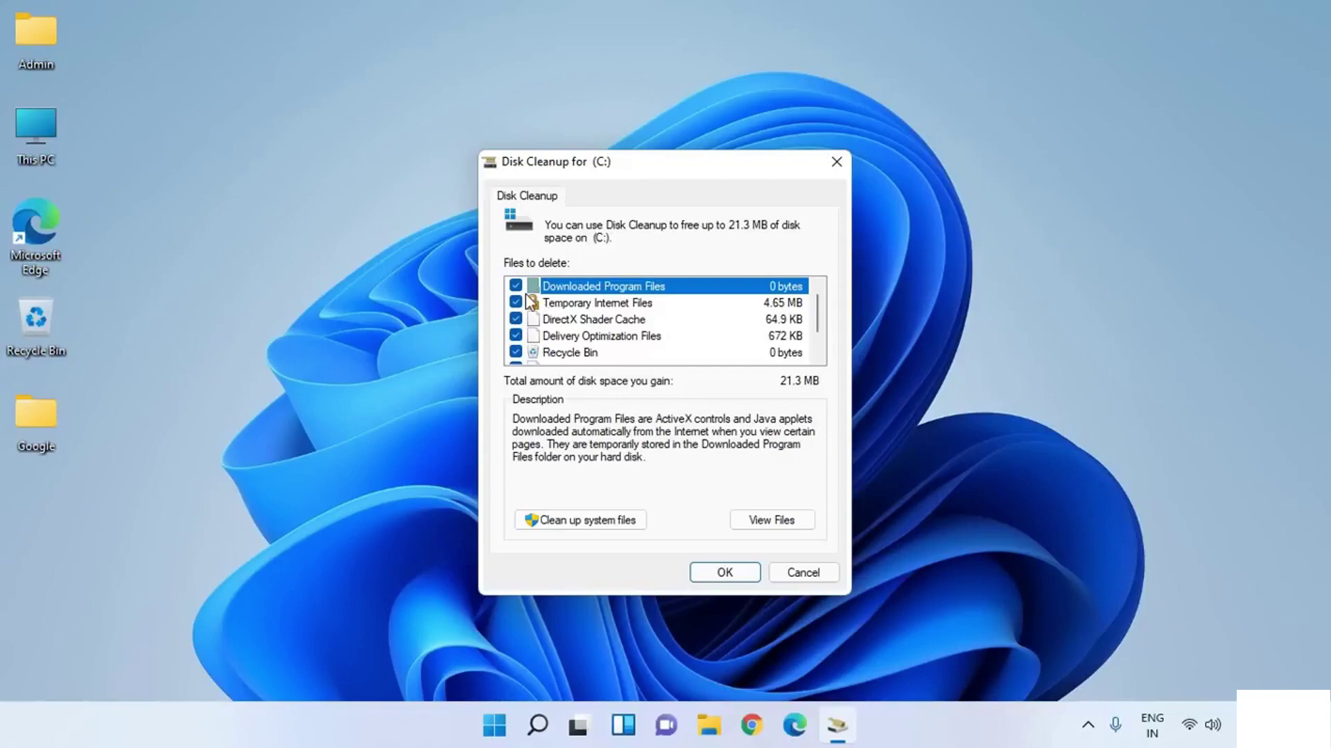
{"action": "scroll", "coordinate": [531, 301], "scroll_direction": "down", "scroll_amount": 1}
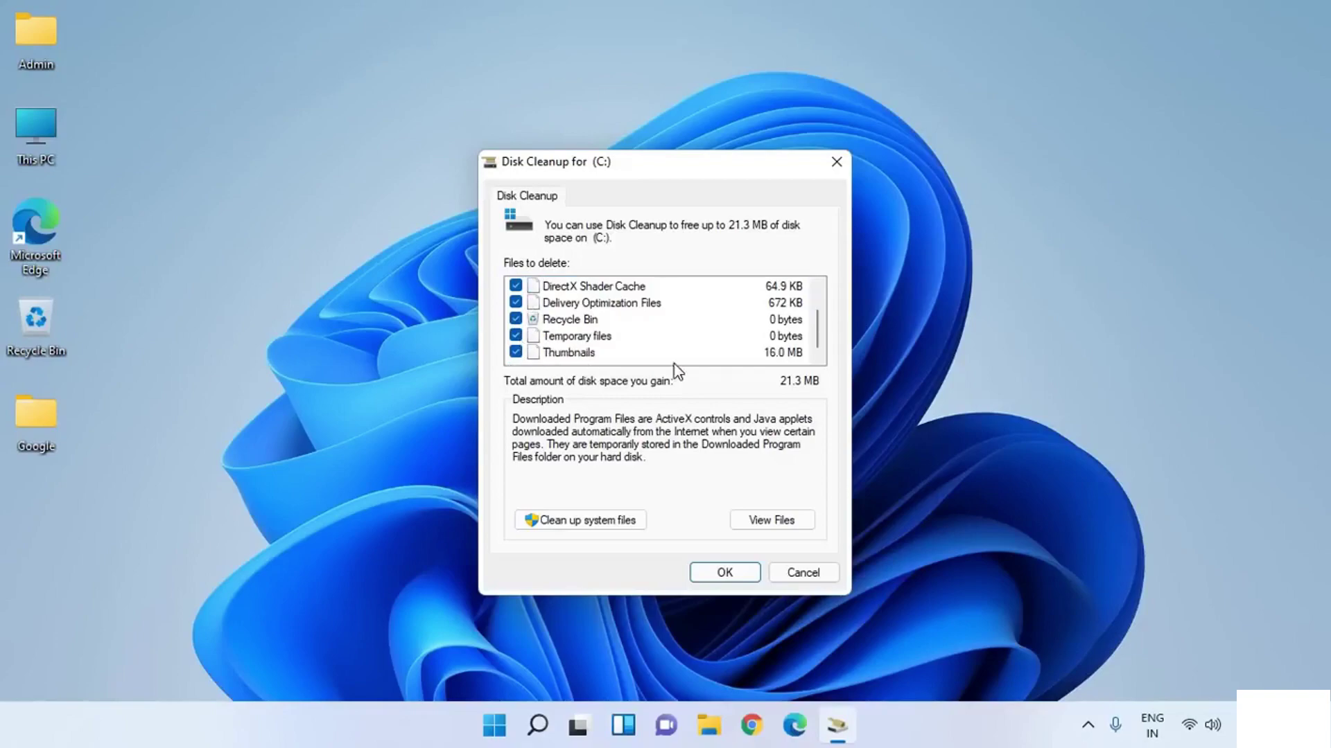
{"action": "left_click", "coordinate": [734, 575]}
{"action": "left_click", "coordinate": [683, 375]}
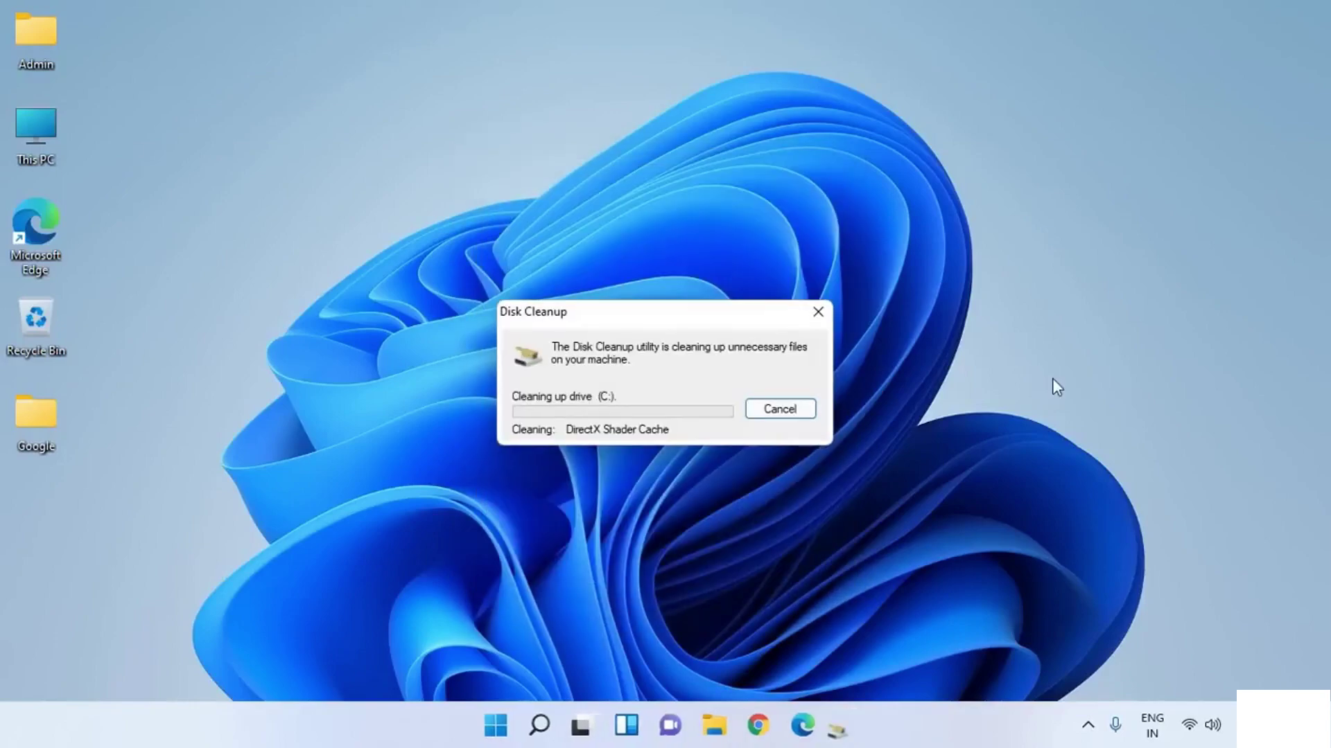